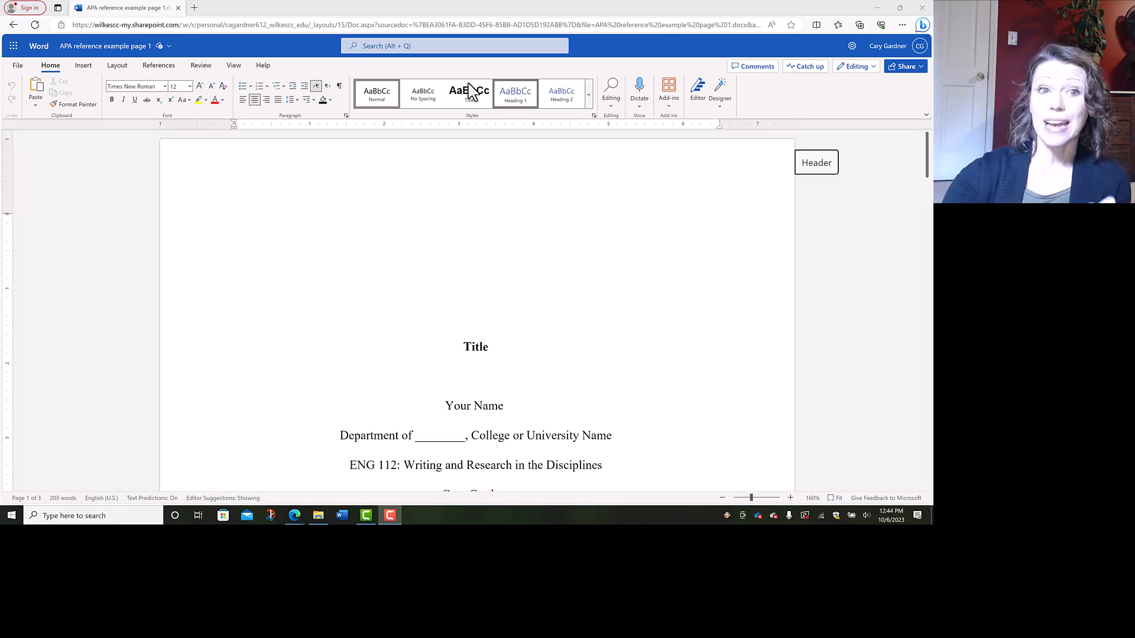
# - Preview the document's title page and page number in Reading View, and return to editing the document
pyautogui.click(234, 66)
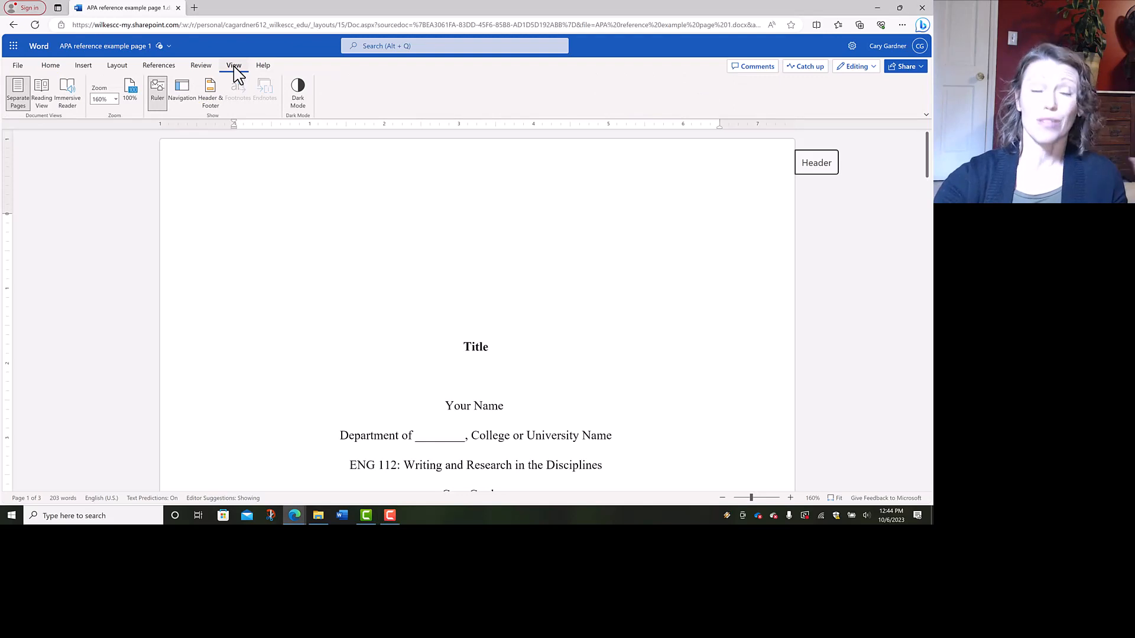
pyautogui.click(40, 93)
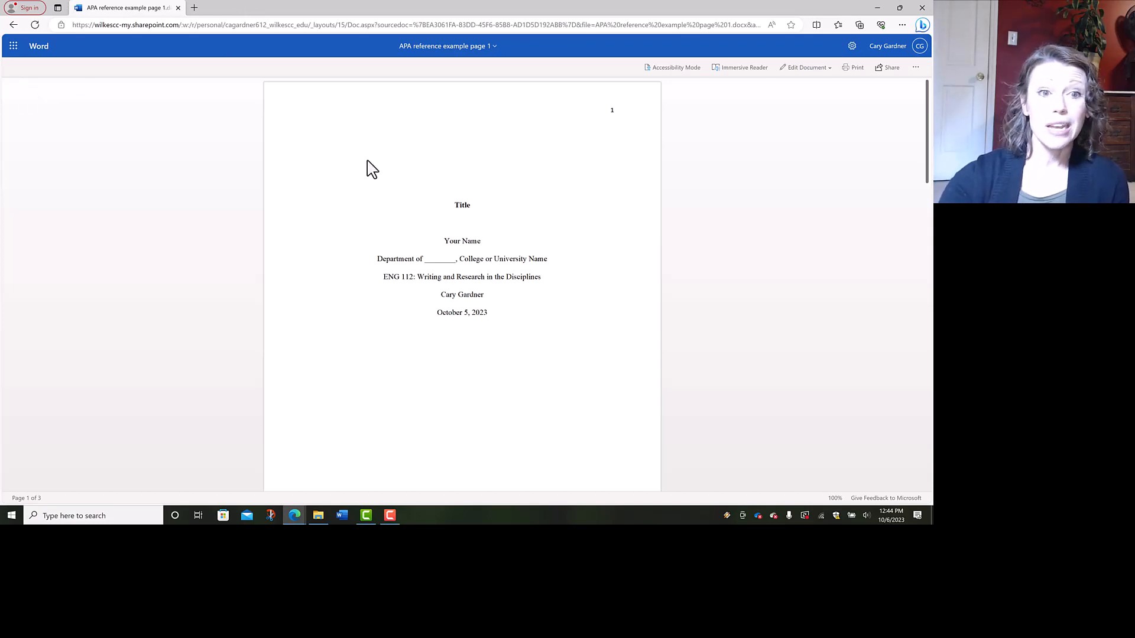
pyautogui.click(803, 70)
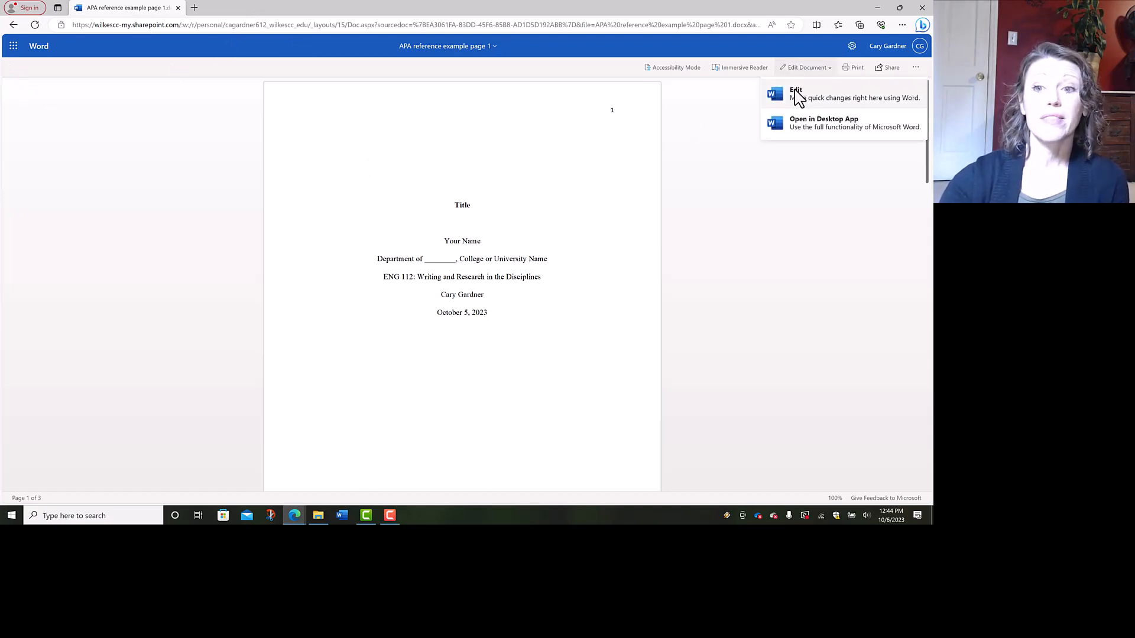
pyautogui.click(796, 94)
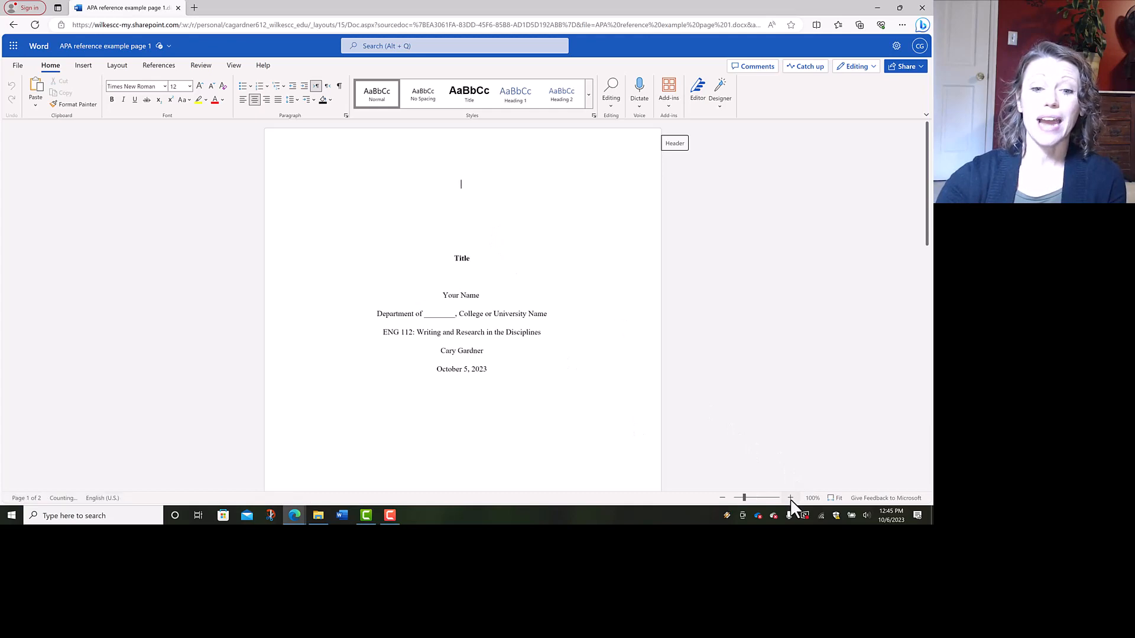
# - Examine the layout of the APA title page and the essay page that precede the References page
pyautogui.click(790, 499)
pyautogui.click(790, 498)
pyautogui.click(790, 498)
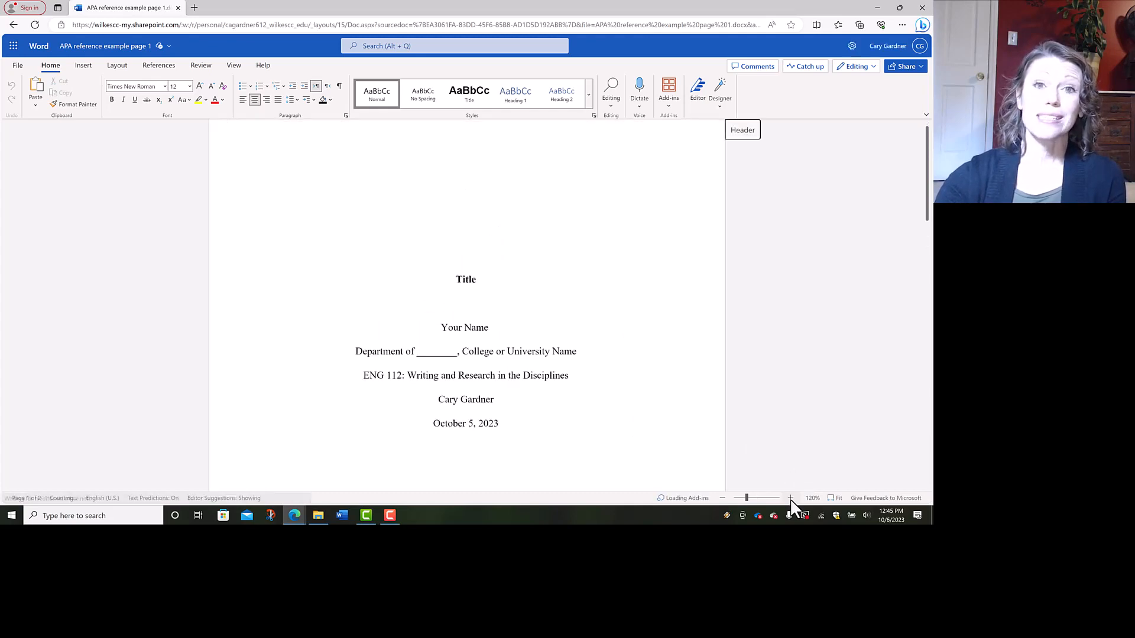
pyautogui.click(790, 498)
pyautogui.click(790, 498)
pyautogui.click(790, 498)
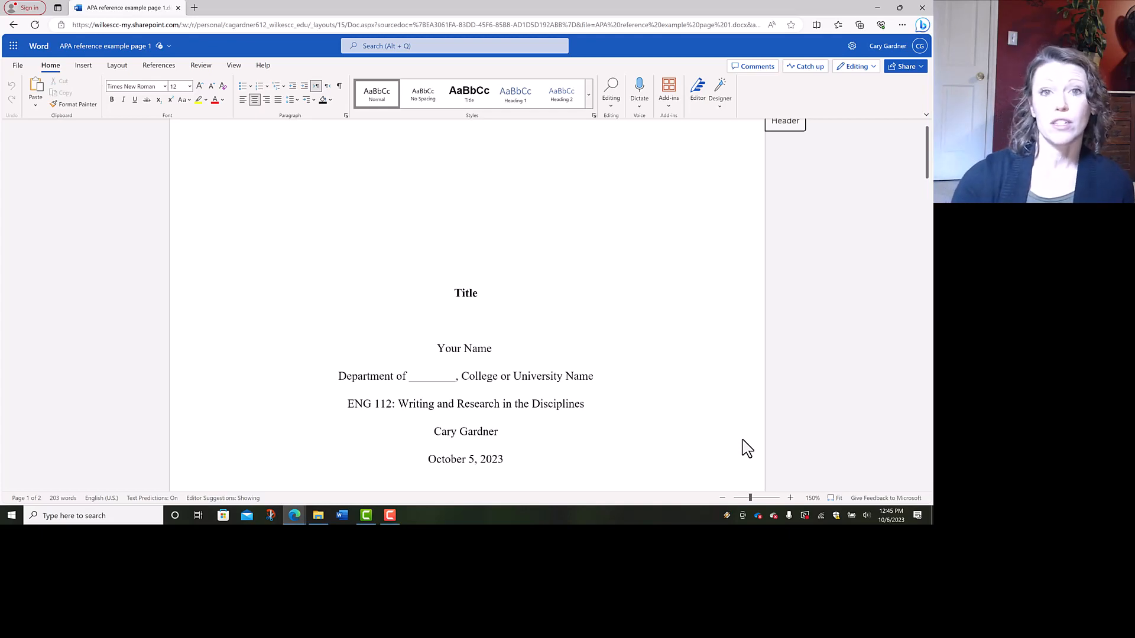
pyautogui.scroll(-3, 747, 448)
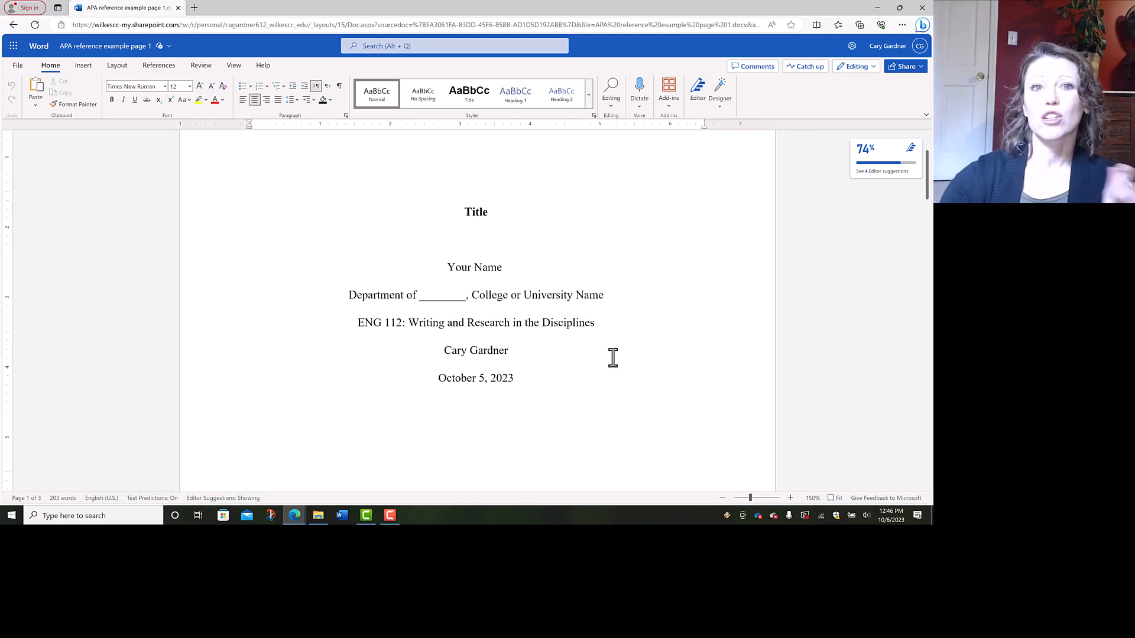
pyautogui.scroll(-5, 613, 358)
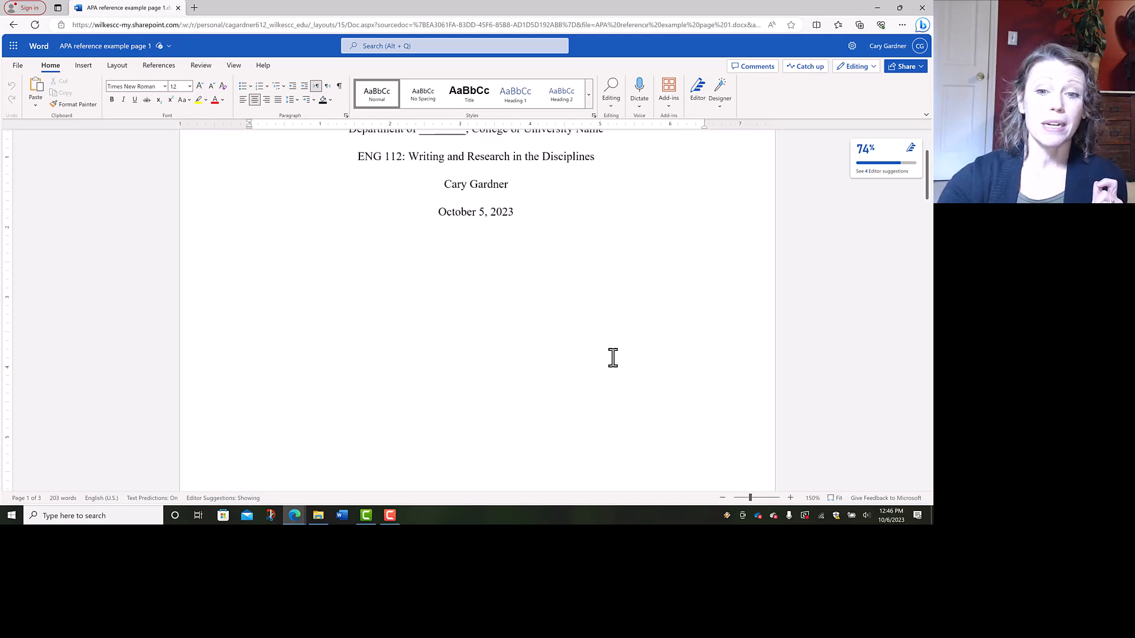
pyautogui.scroll(-5, 612, 358)
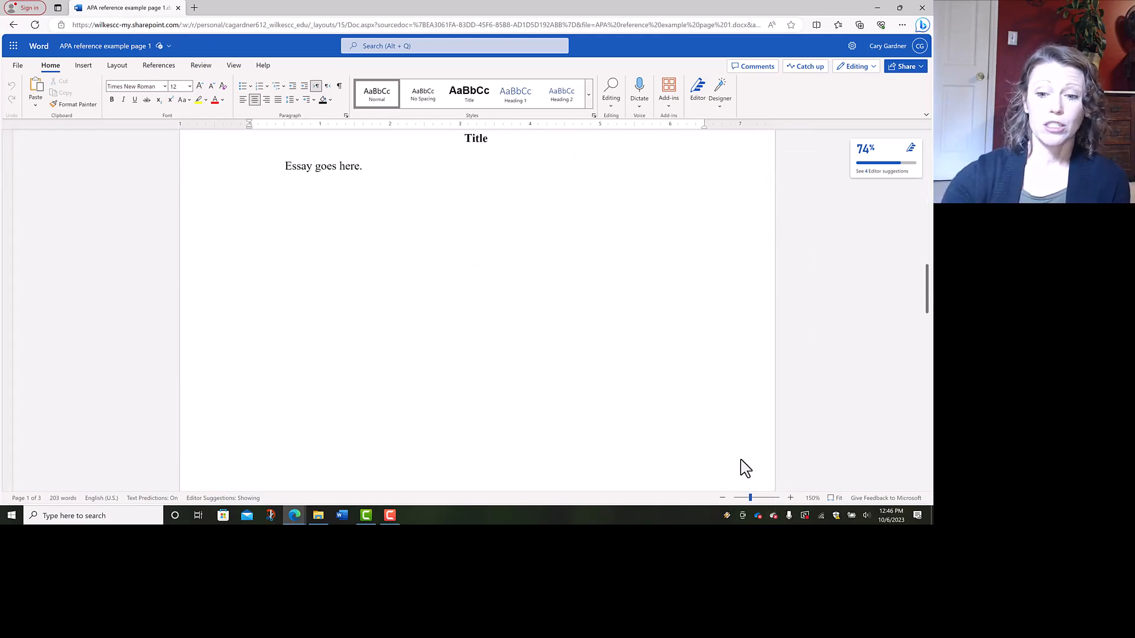
pyautogui.scroll(1, 701, 418)
pyautogui.scroll(1, 701, 417)
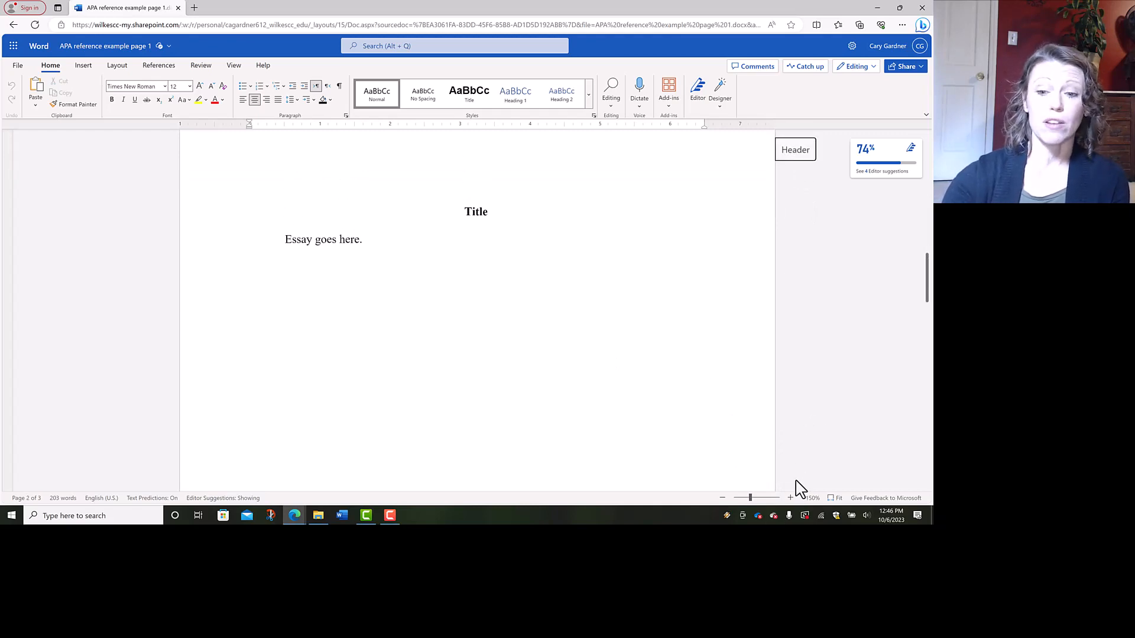
pyautogui.click(790, 498)
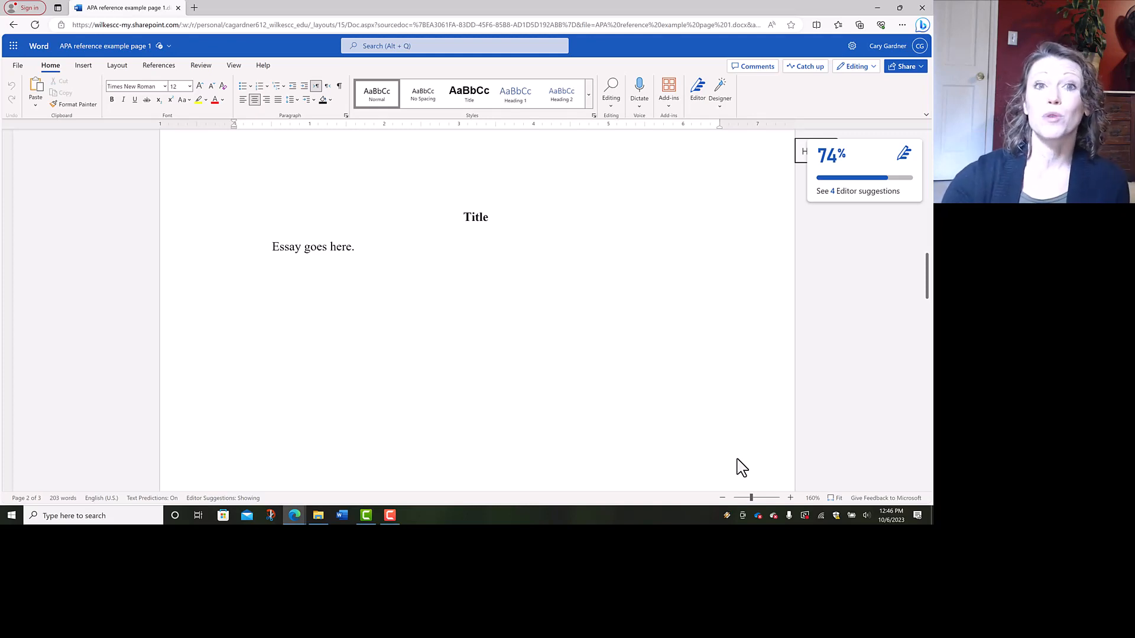
pyautogui.scroll(-5, 742, 468)
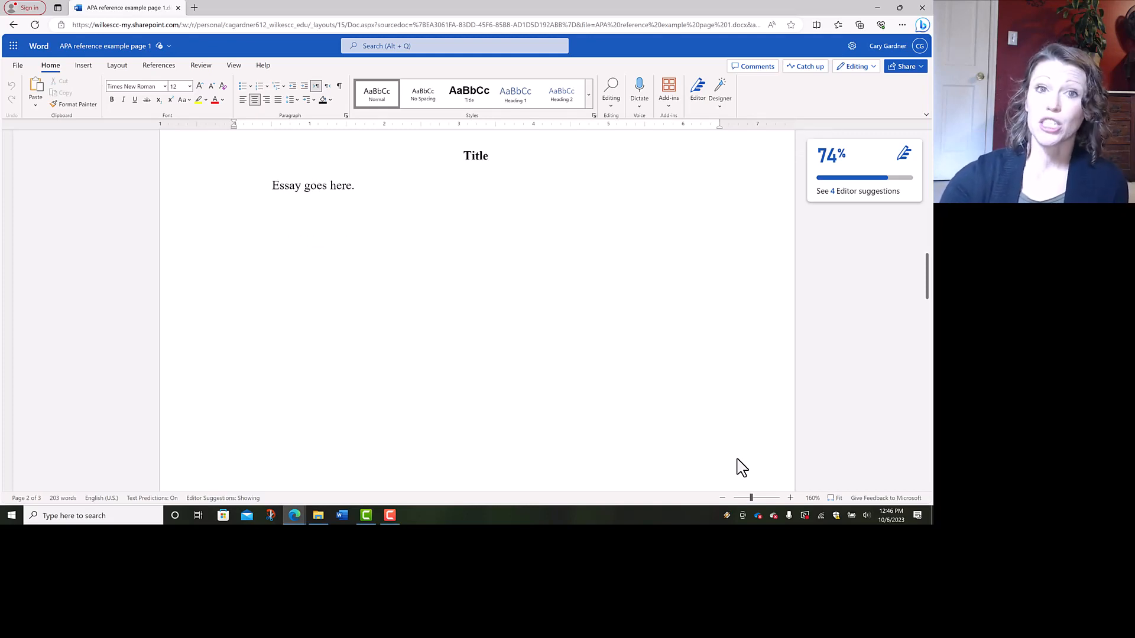
pyautogui.scroll(-3, 742, 468)
pyautogui.scroll(-8, 742, 467)
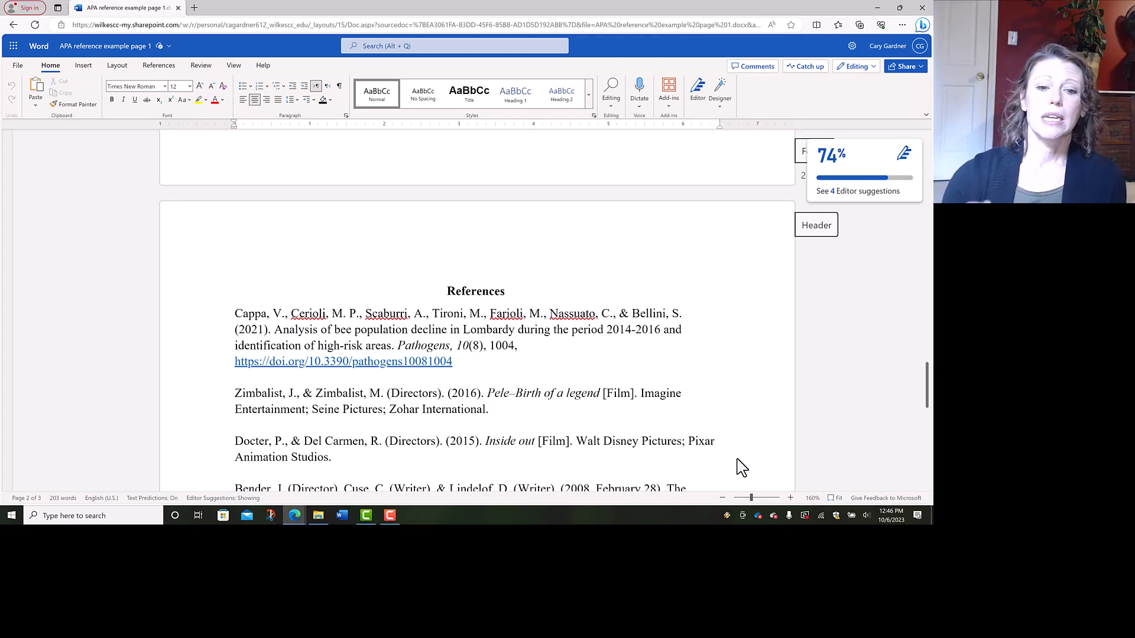
# - Move the "Pele–Birth of a legend" film reference to the end of the reference list, after the Vogue photograph entry
pyautogui.scroll(-2, 741, 467)
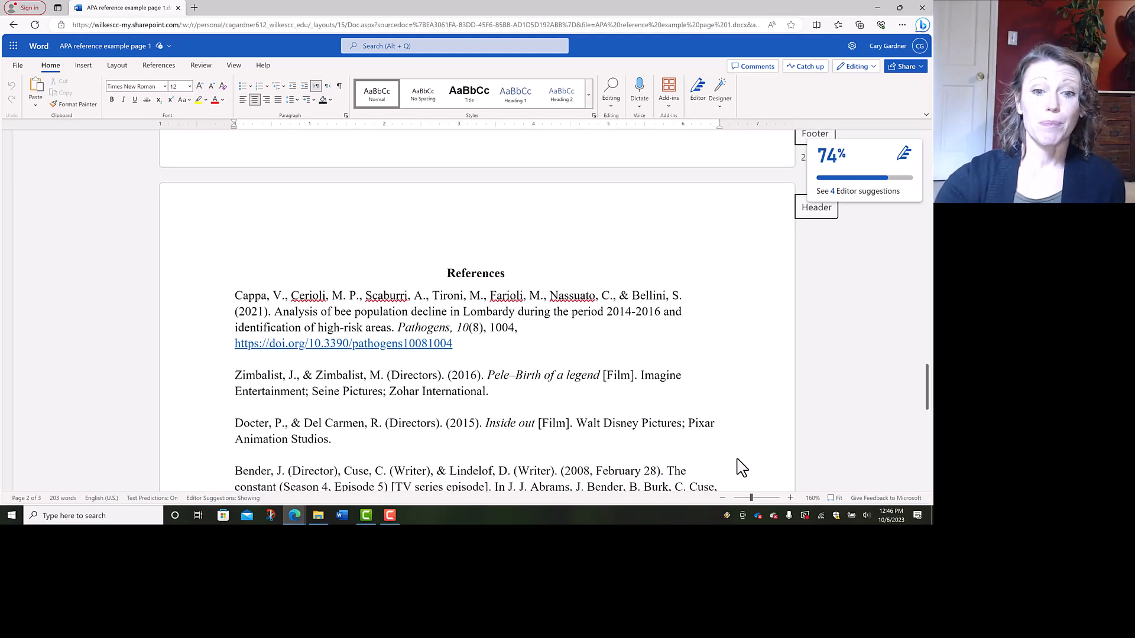
pyautogui.scroll(-1, 742, 466)
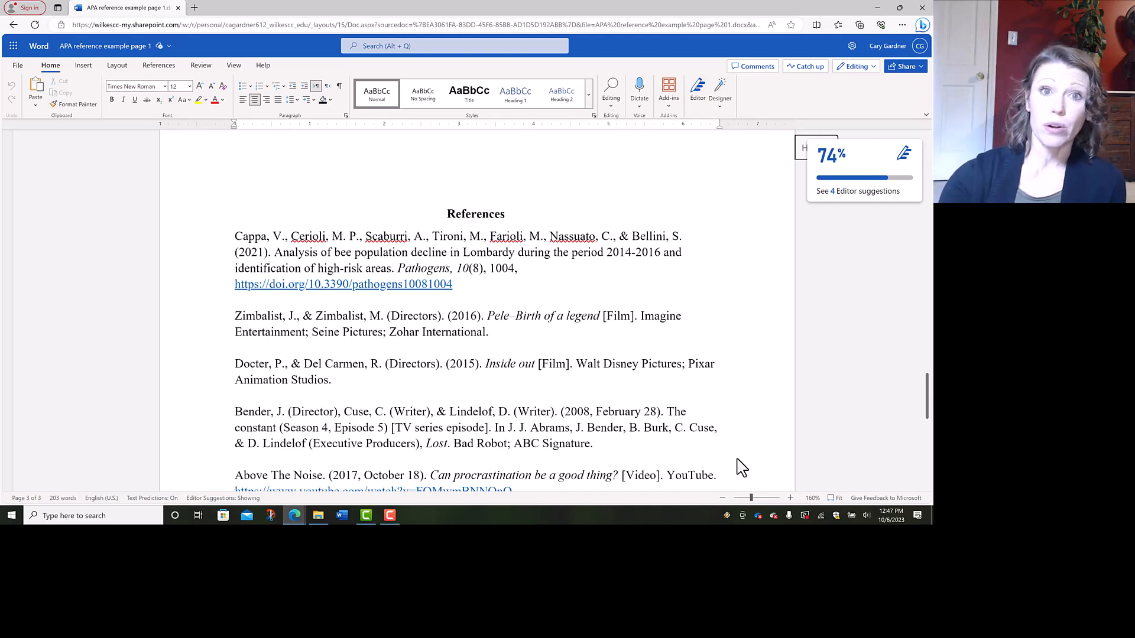
pyautogui.scroll(-2, 741, 467)
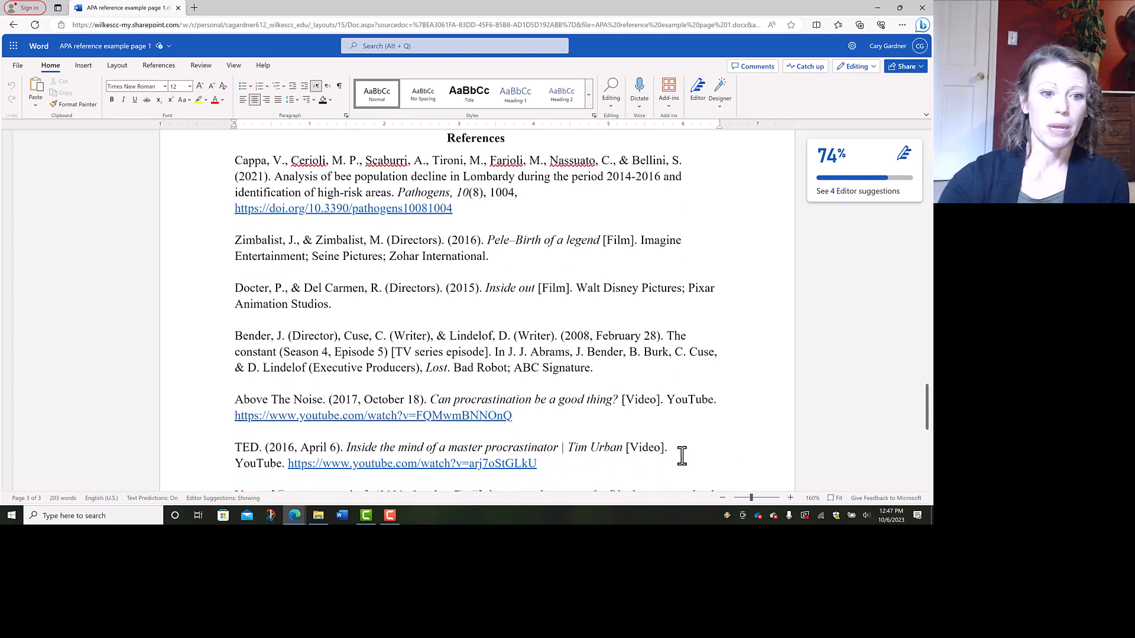
pyautogui.click(235, 242)
pyautogui.keyDown('shift'); pyautogui.click(498, 257); pyautogui.keyUp('shift')
pyautogui.hotkey('ctrl', 'c')
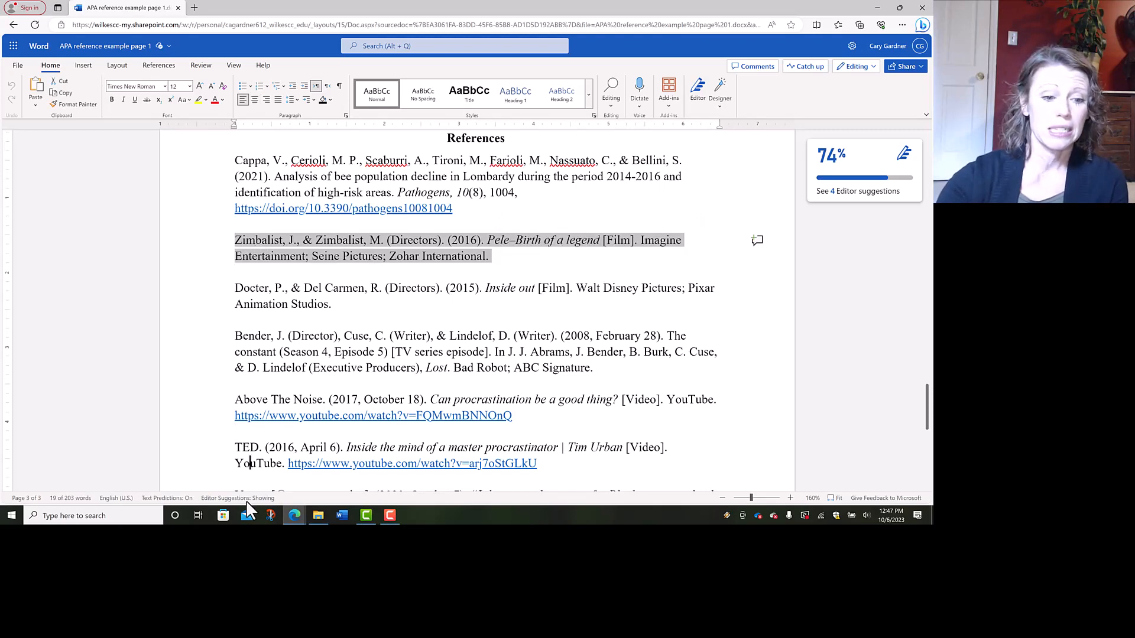
pyautogui.hotkey('ctrl', 'End')
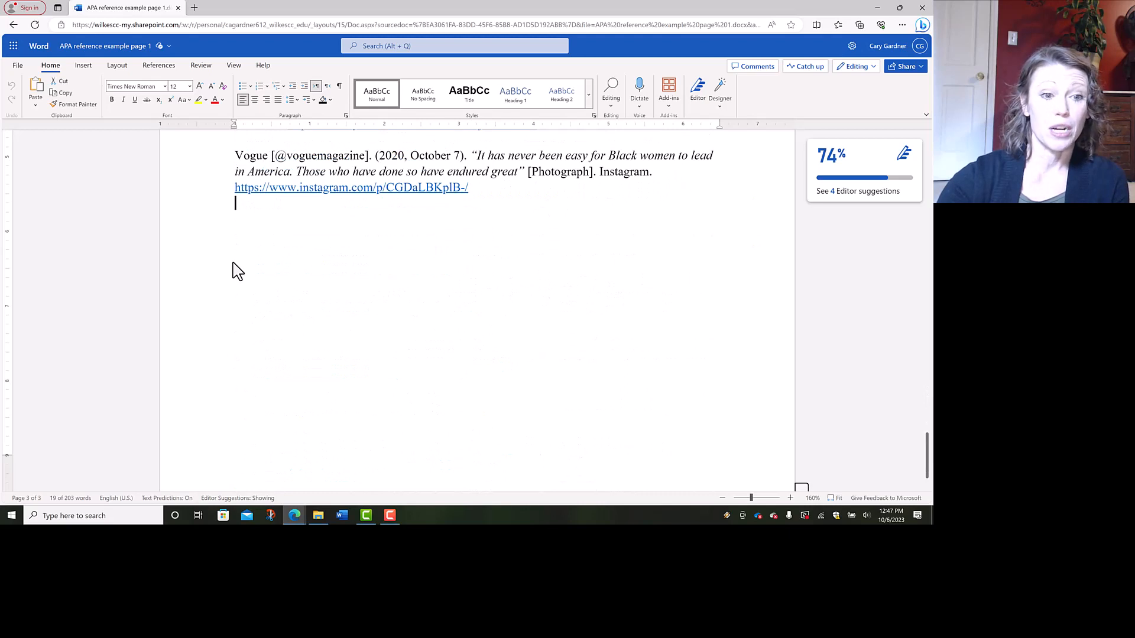
pyautogui.hotkey('ctrl', 'v')
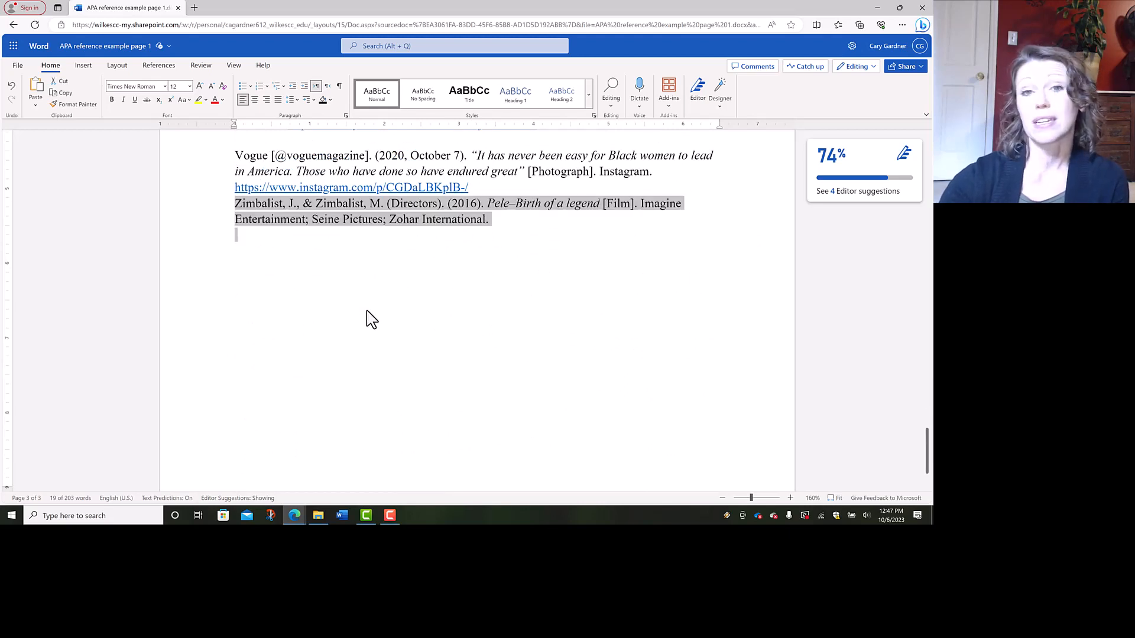
pyautogui.click(238, 215)
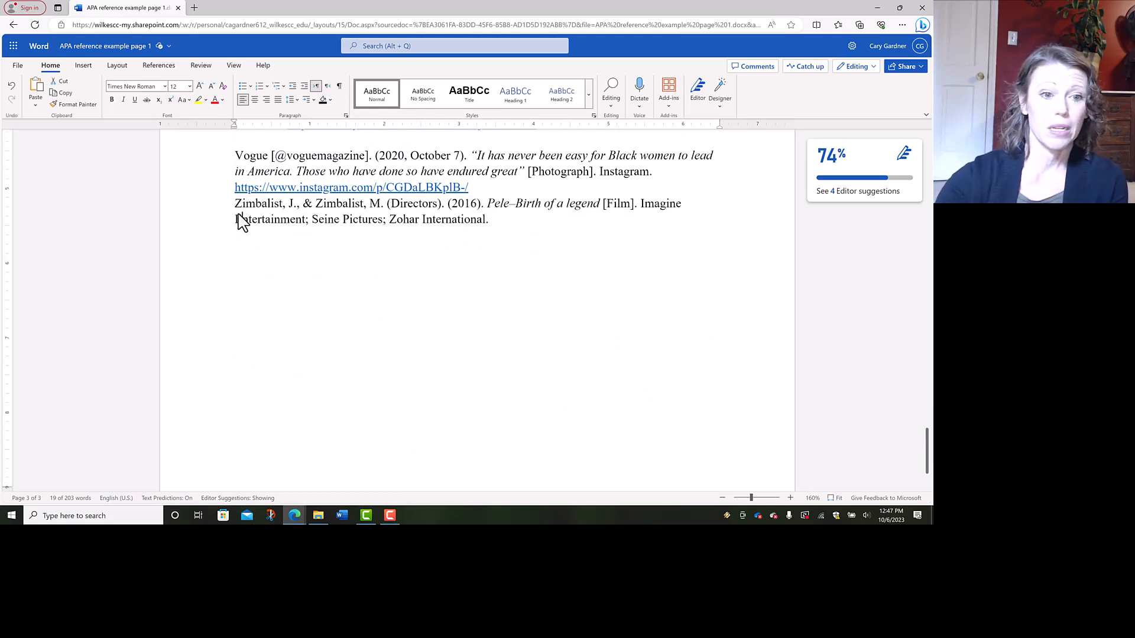
# - Move the "The constant" TV series episode reference to the start of the list, above the Pathogens article on bee population decline
pyautogui.scroll(1, 238, 215)
pyautogui.scroll(6, 240, 223)
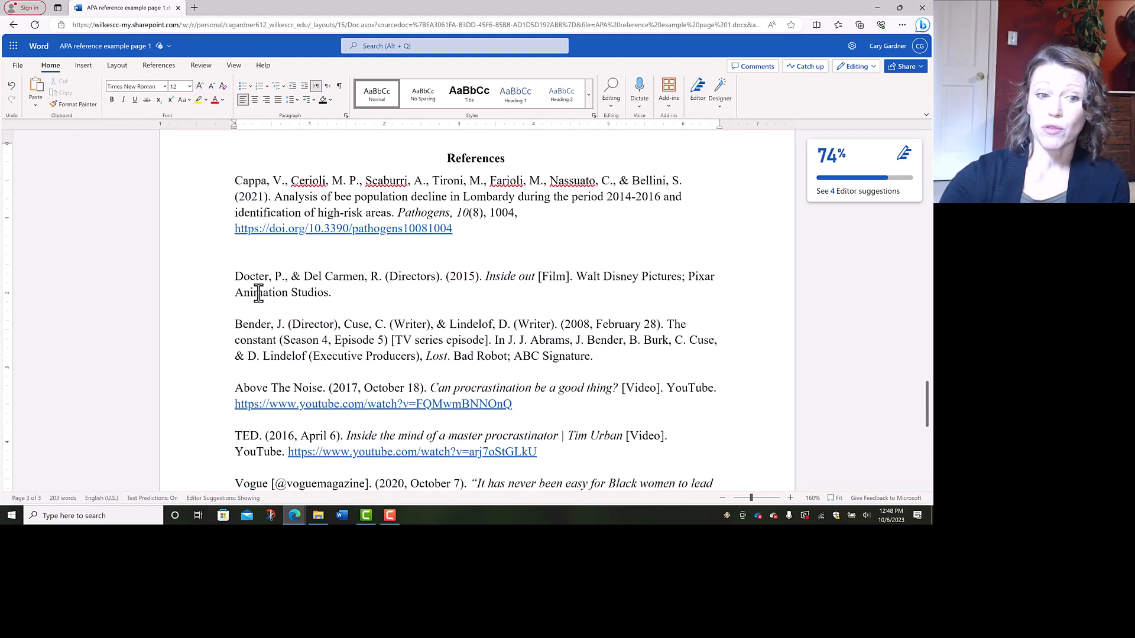
pyautogui.click(237, 328)
pyautogui.moveTo(484, 346); pyautogui.dragTo(609, 358)
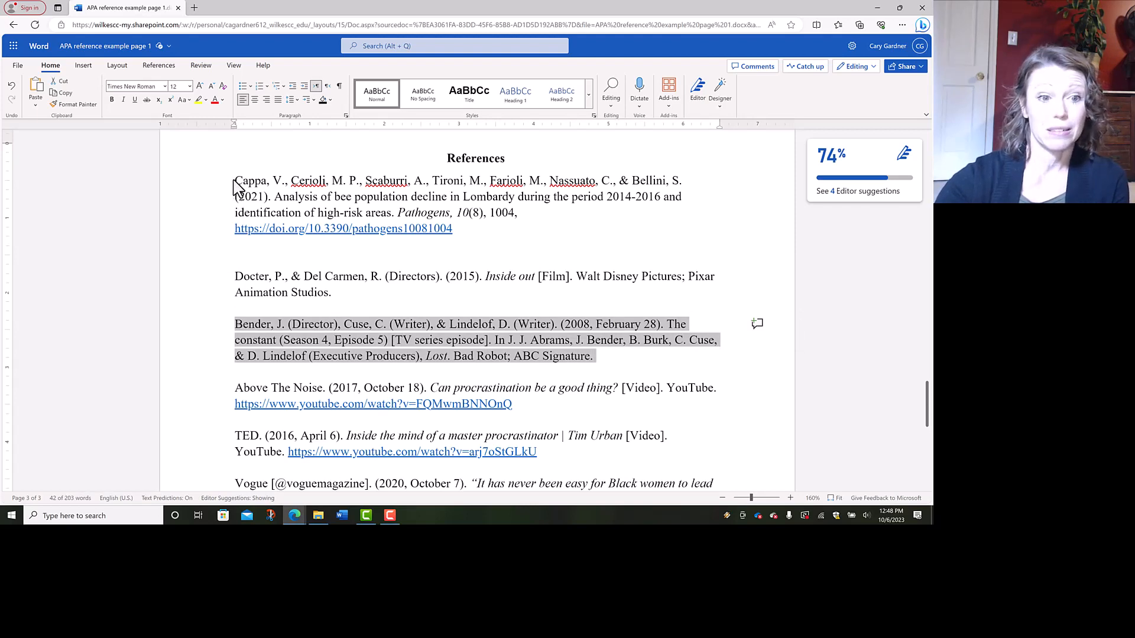
pyautogui.click(235, 180)
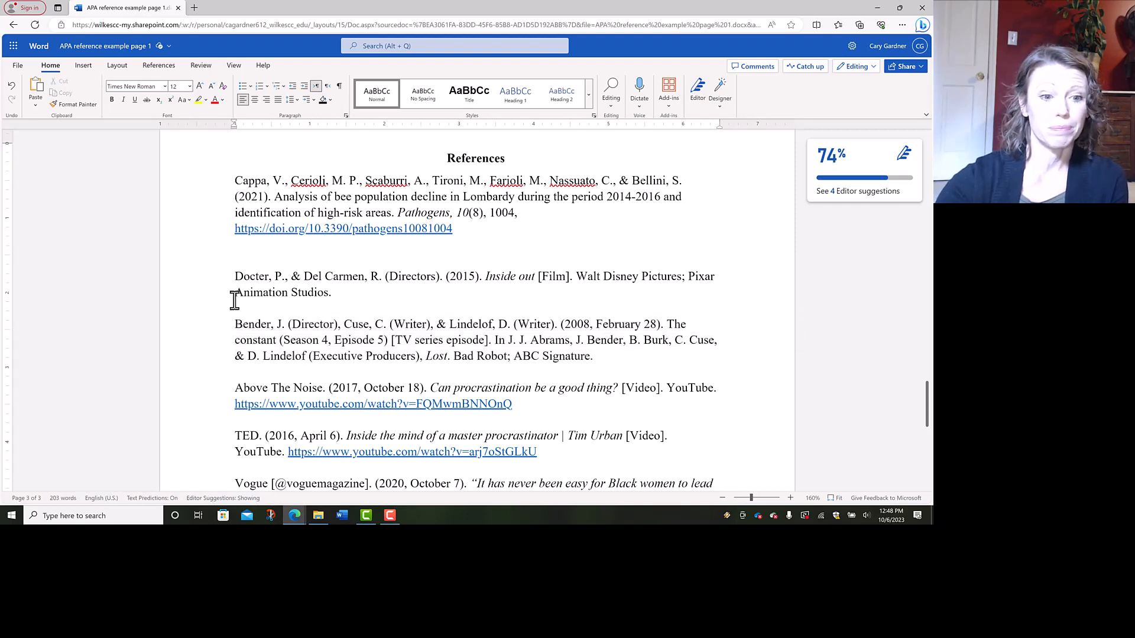
pyautogui.moveTo(236, 324)
pyautogui.mouseDown()
pyautogui.moveTo(515, 365)
pyautogui.moveTo(593, 361)
pyautogui.mouseUp()
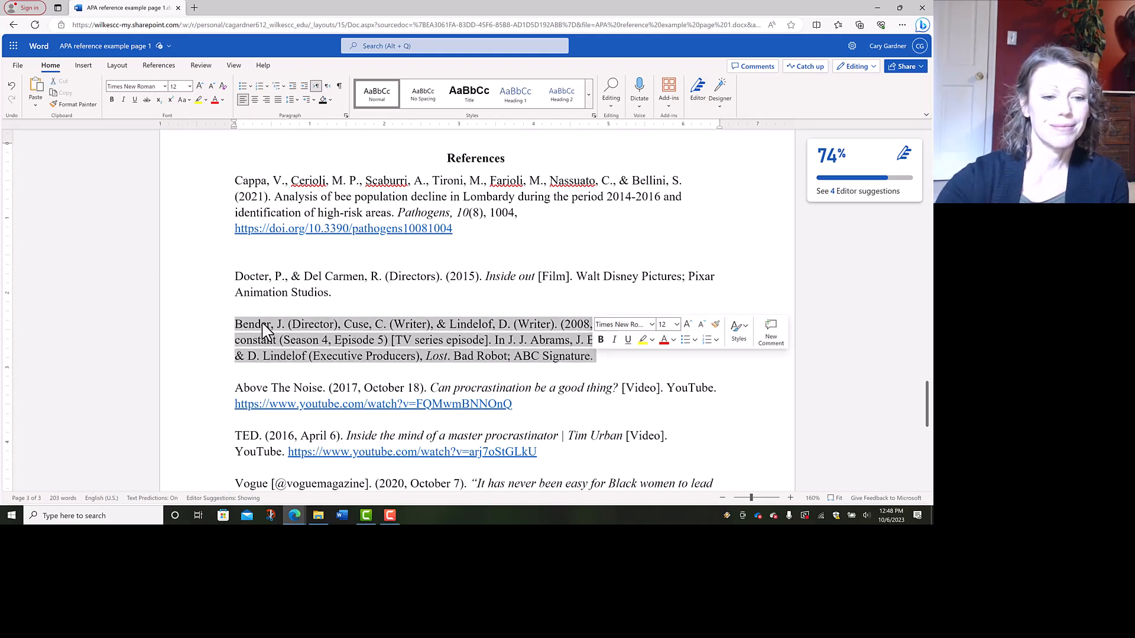
pyautogui.moveTo(234, 185); pyautogui.dragTo(234, 184)
pyautogui.click(309, 253)
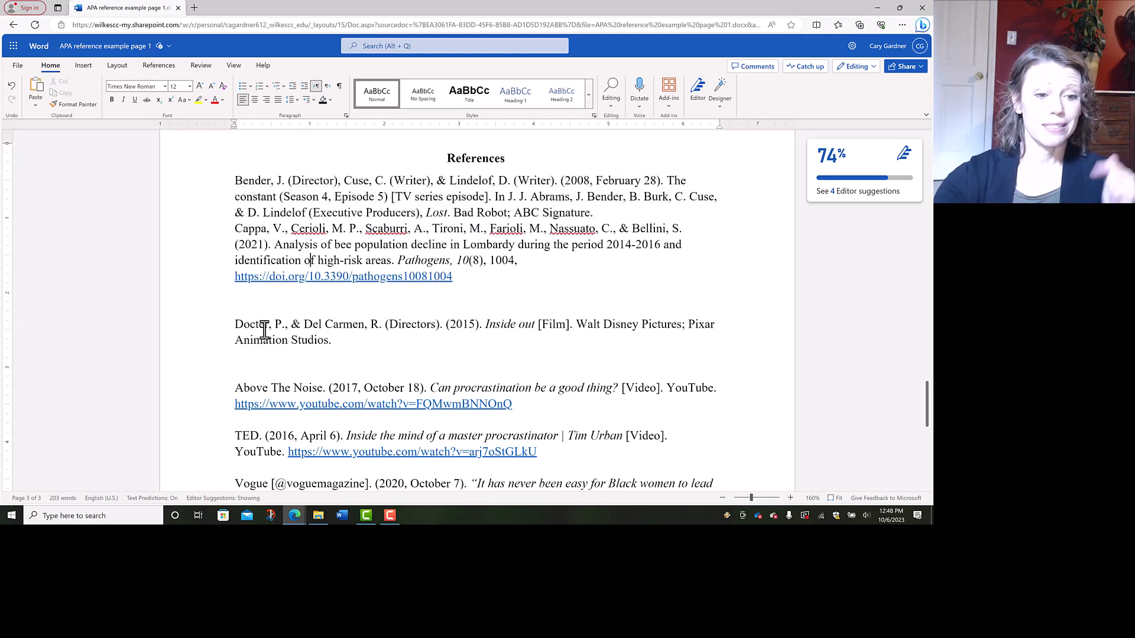
# - Move the Above The Noise video reference to the top of the list, directly under the References heading
pyautogui.click(236, 388)
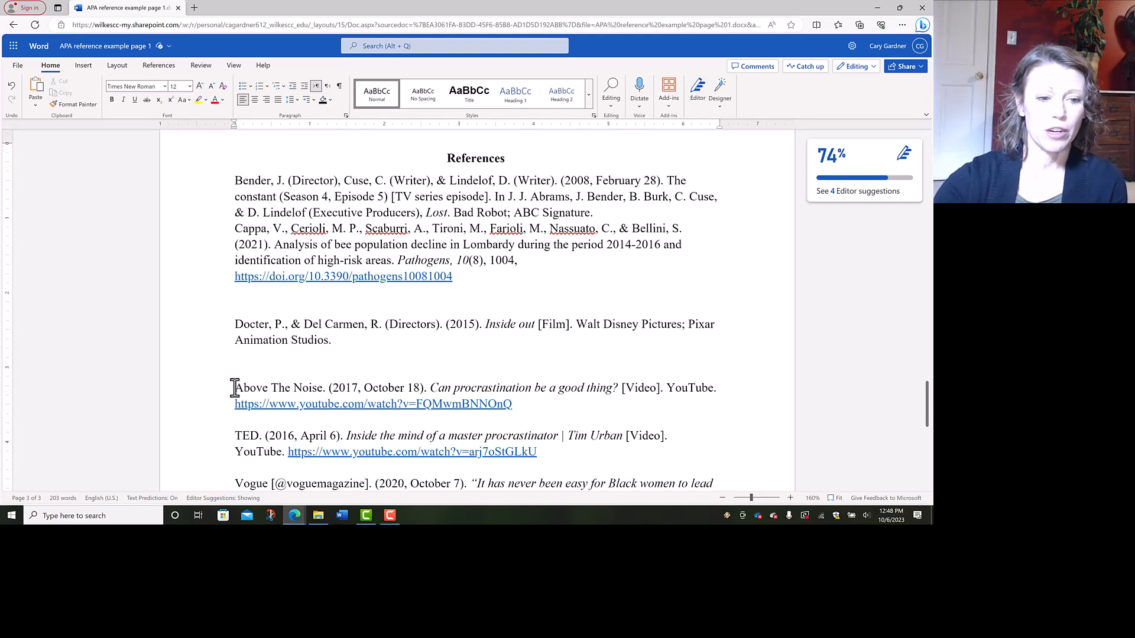
pyautogui.keyDown('shift'); pyautogui.click(508, 404); pyautogui.keyUp('shift')
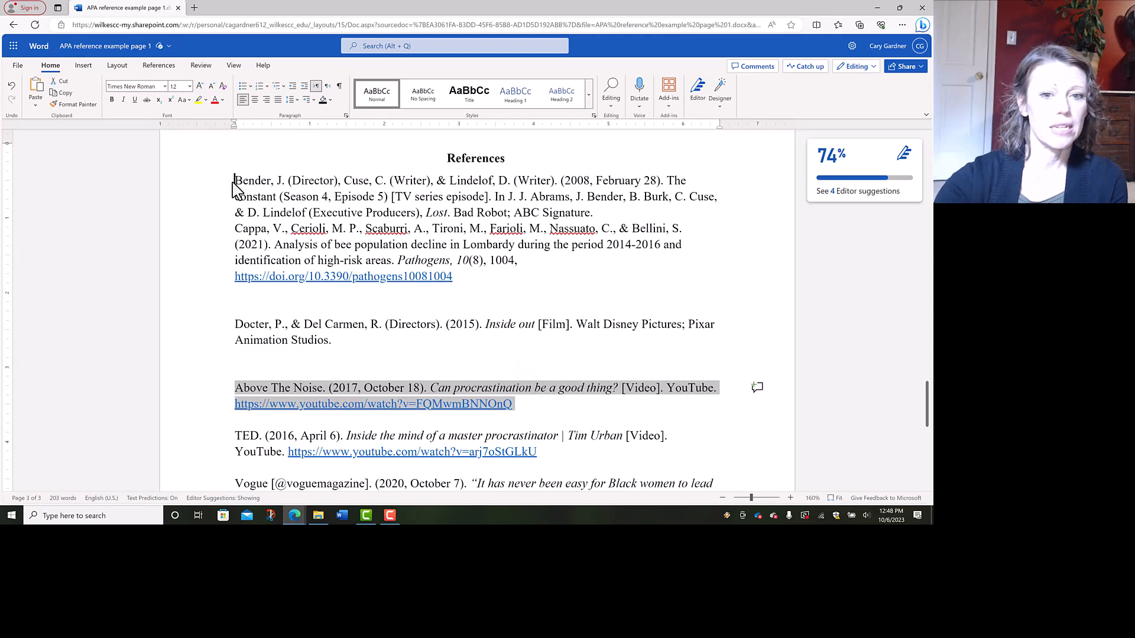
pyautogui.moveTo(234, 184); pyautogui.dragTo(234, 184)
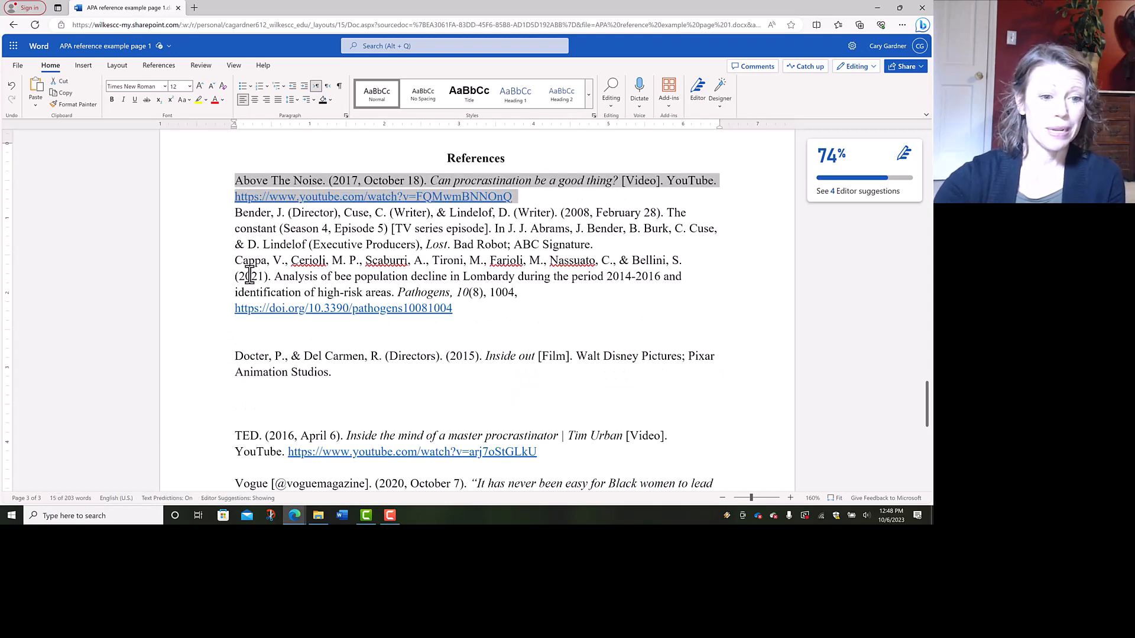
# - Delete the blank lines between the reference entries from the Pathogens article down to the Vogue photograph
pyautogui.scroll(-3, 249, 395)
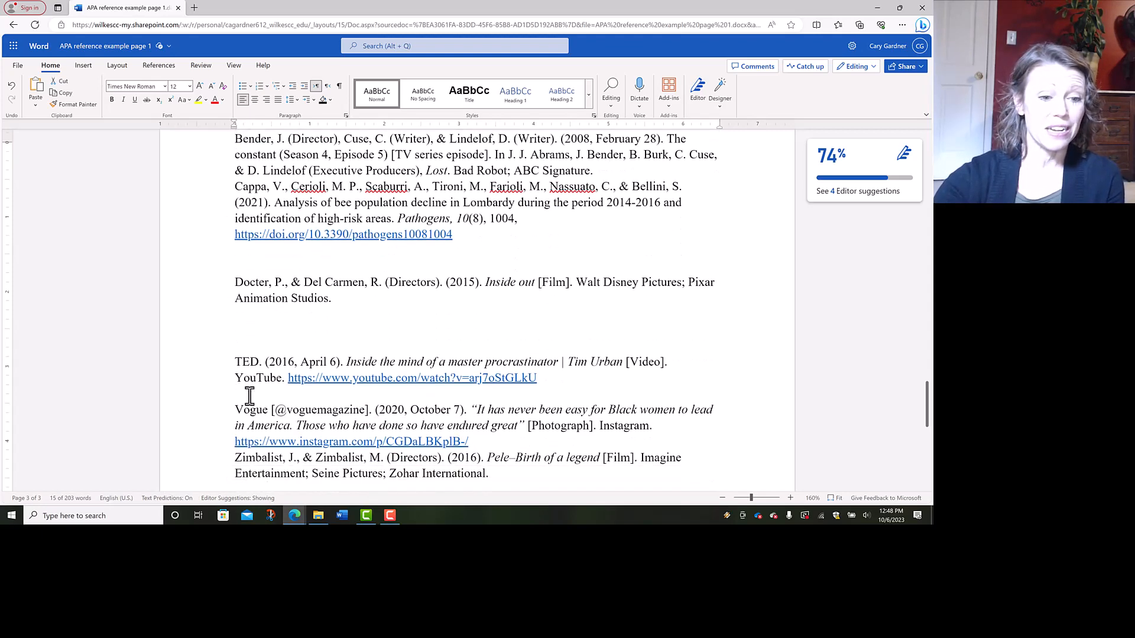
pyautogui.scroll(4, 250, 329)
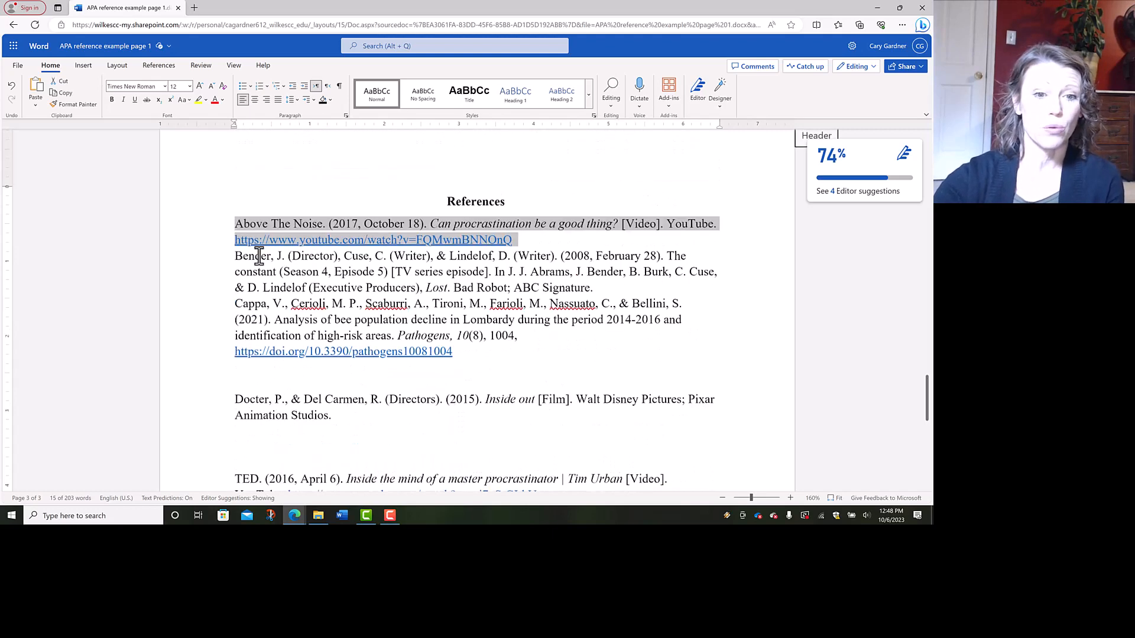
pyautogui.click(243, 371)
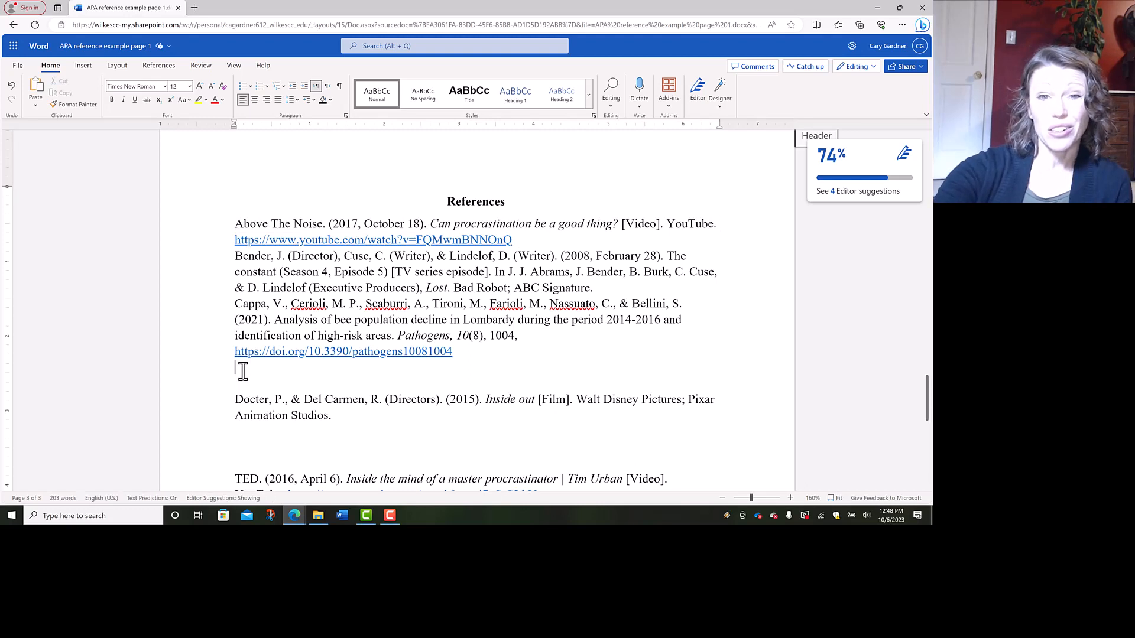
pyautogui.press('BackSpace')
pyautogui.press('BackSpace')
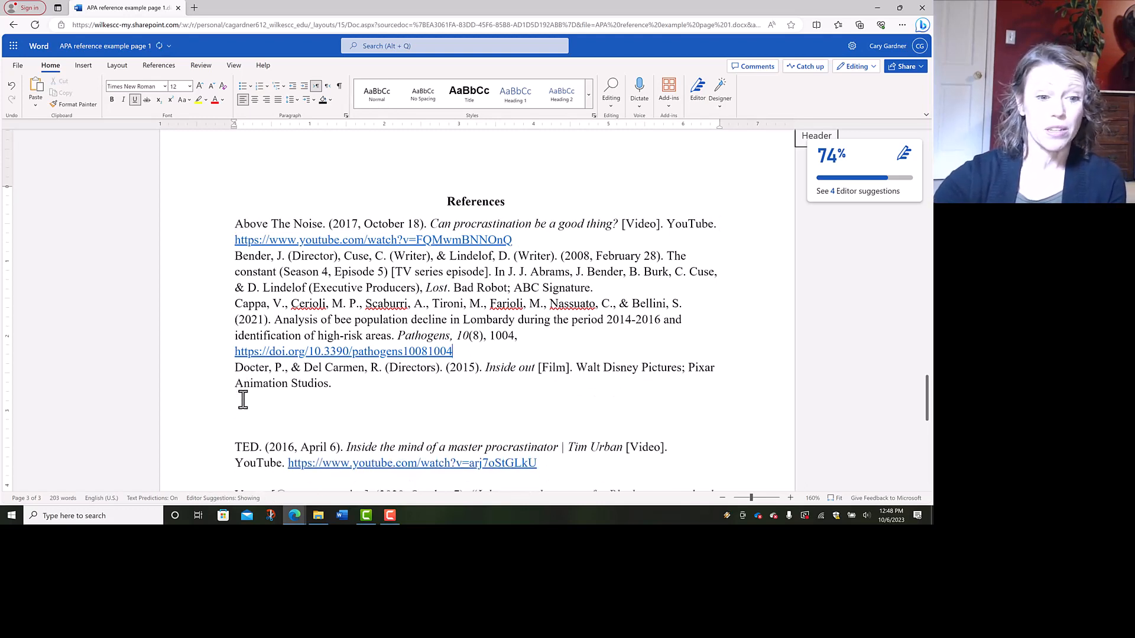
pyautogui.click(243, 399)
pyautogui.press('Delete')
pyautogui.press('BackSpace')
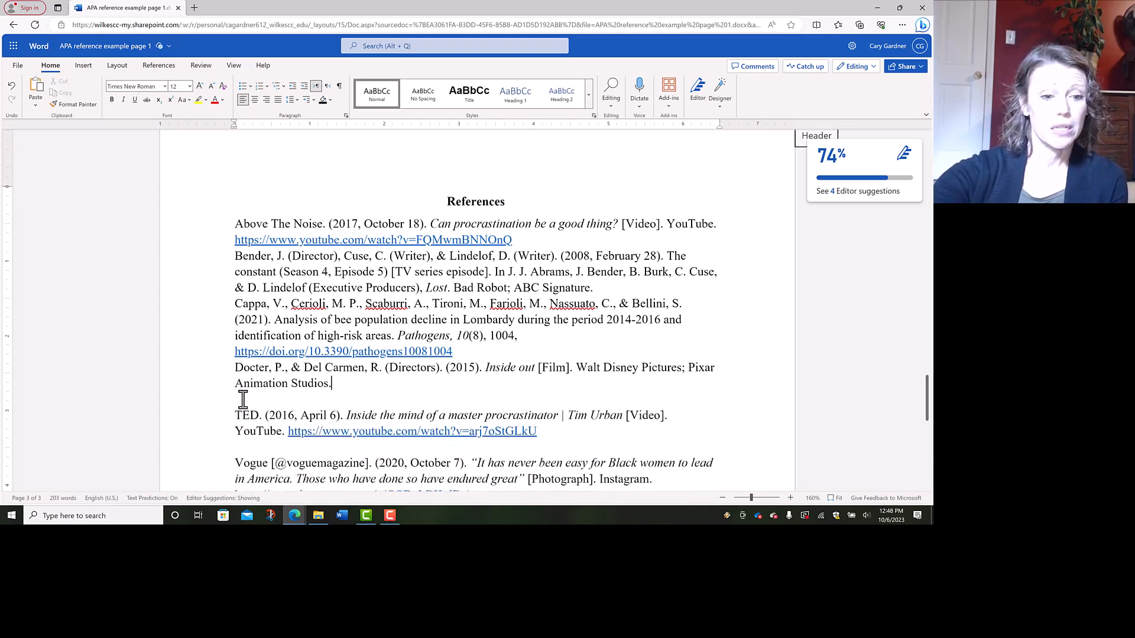
pyautogui.press('Delete')
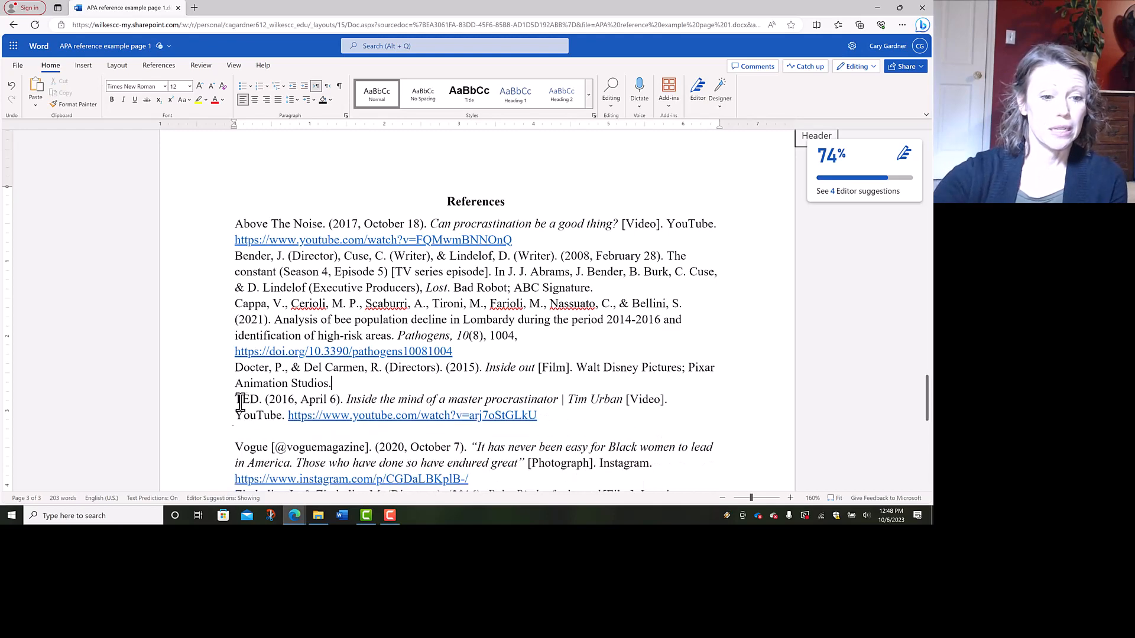
pyautogui.click(236, 432)
pyautogui.press('Delete')
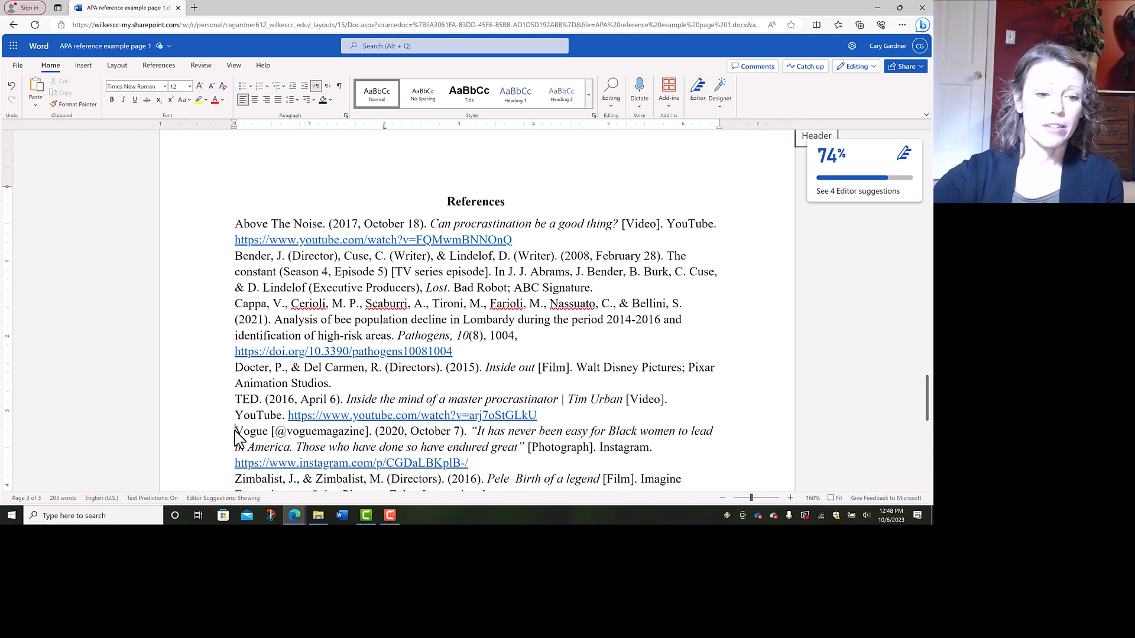
# - Select all the reference entries below the References heading and set a hanging indent of 0.5" in the paragraph settings
pyautogui.scroll(-2, 238, 439)
pyautogui.scroll(1, 236, 438)
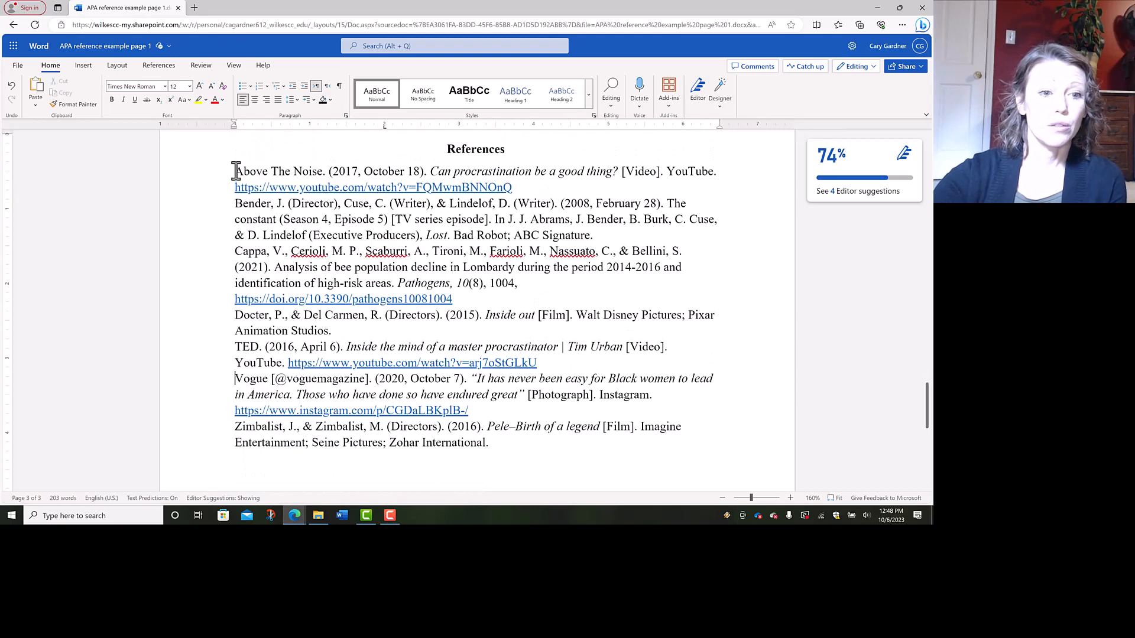
pyautogui.moveTo(236, 171); pyautogui.dragTo(501, 444)
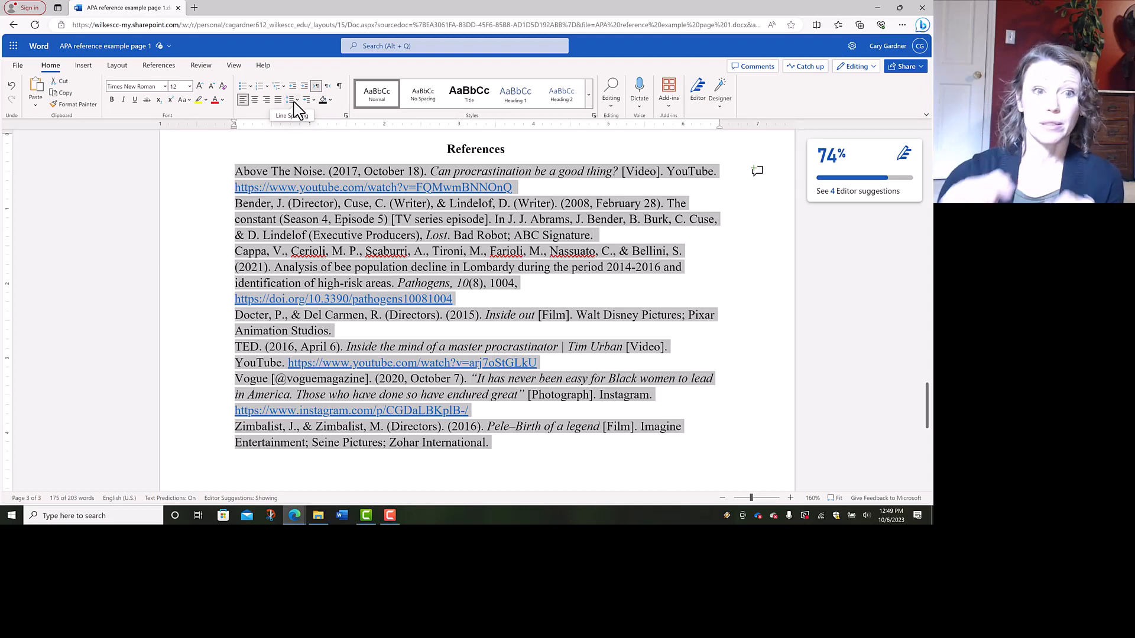
pyautogui.click(290, 100)
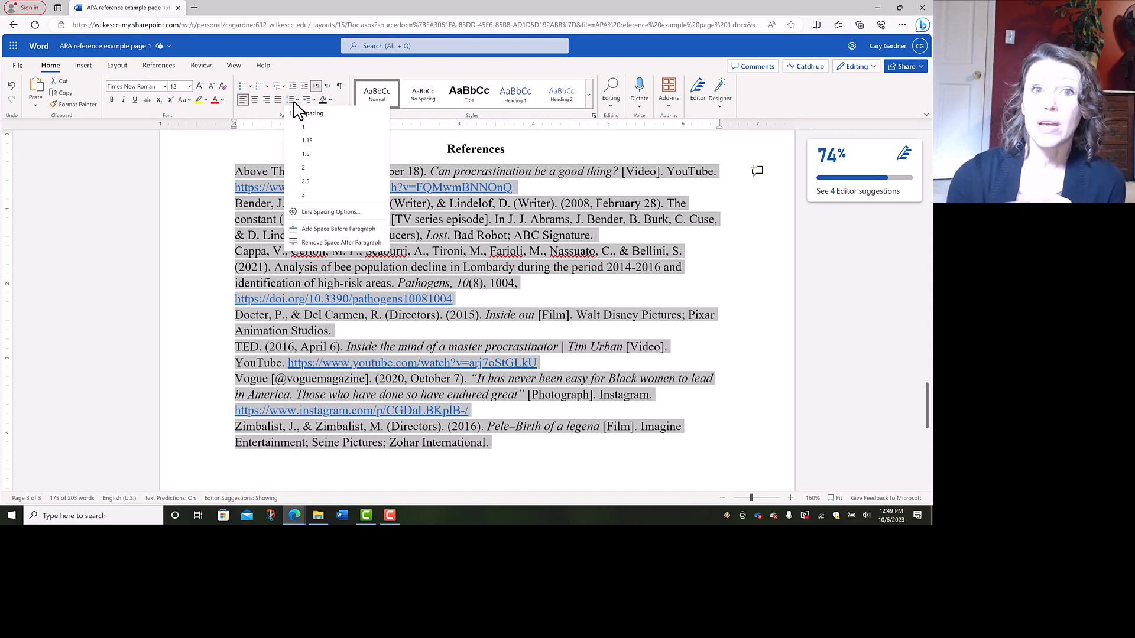
pyautogui.click(311, 213)
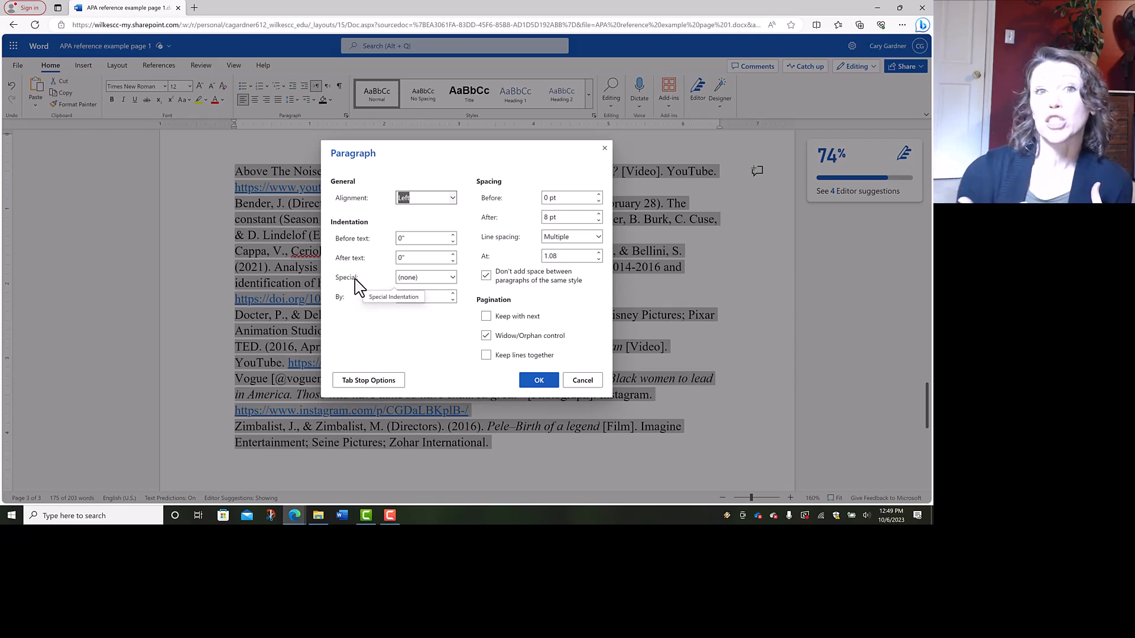
pyautogui.click(420, 278)
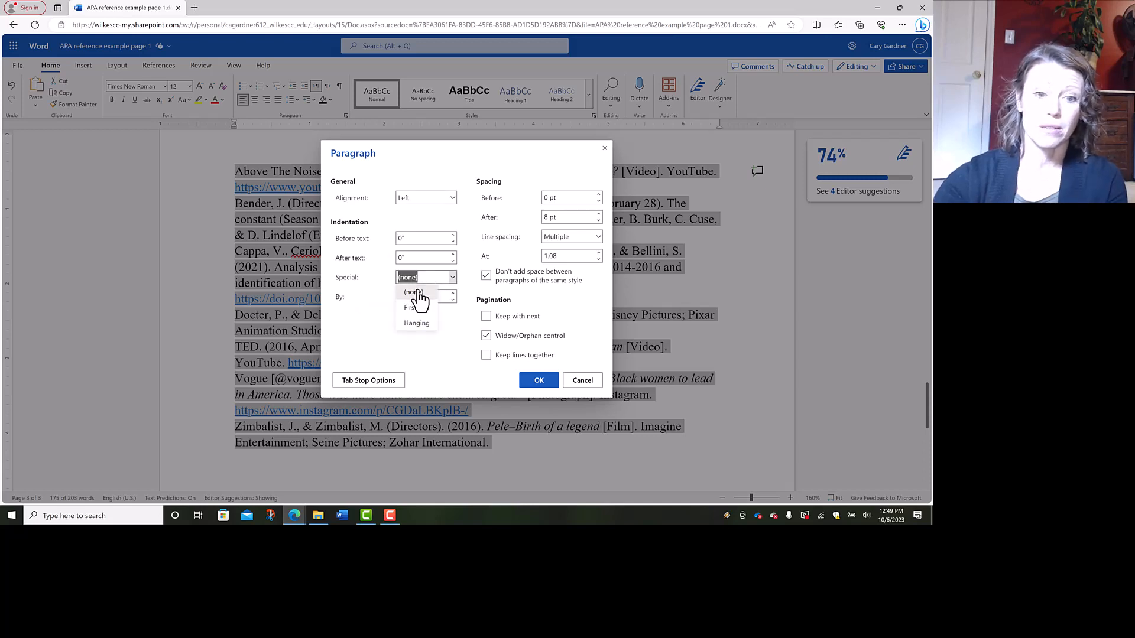
pyautogui.click(416, 324)
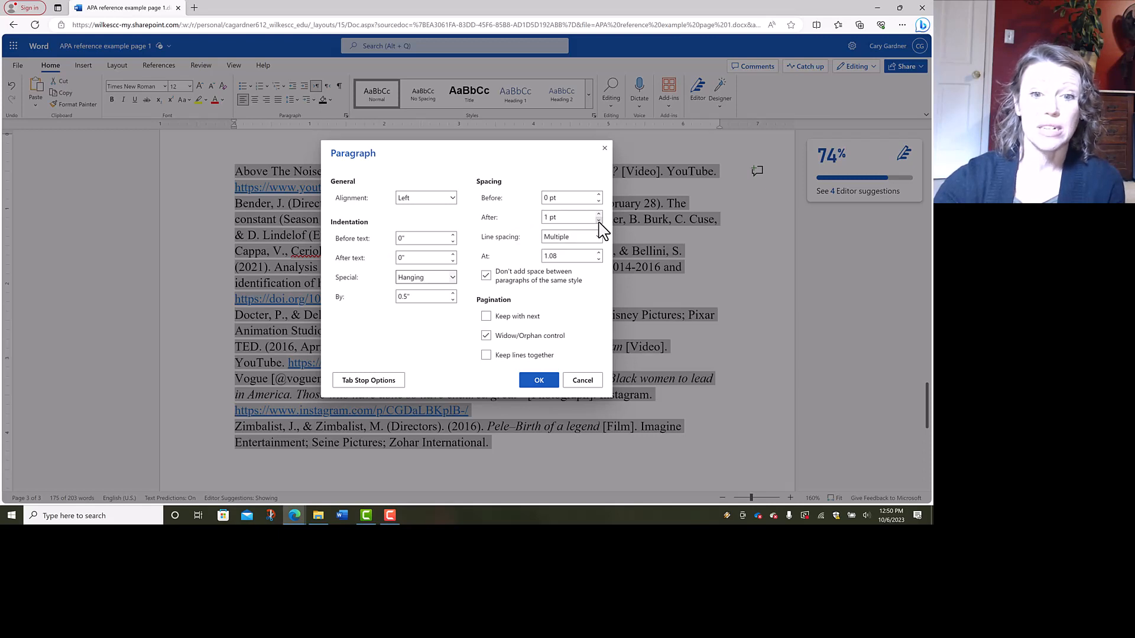
# - Set the spacing after the selected reference entries to 0 pt and their line spacing to Double, and apply the paragraph settings
pyautogui.click(577, 240)
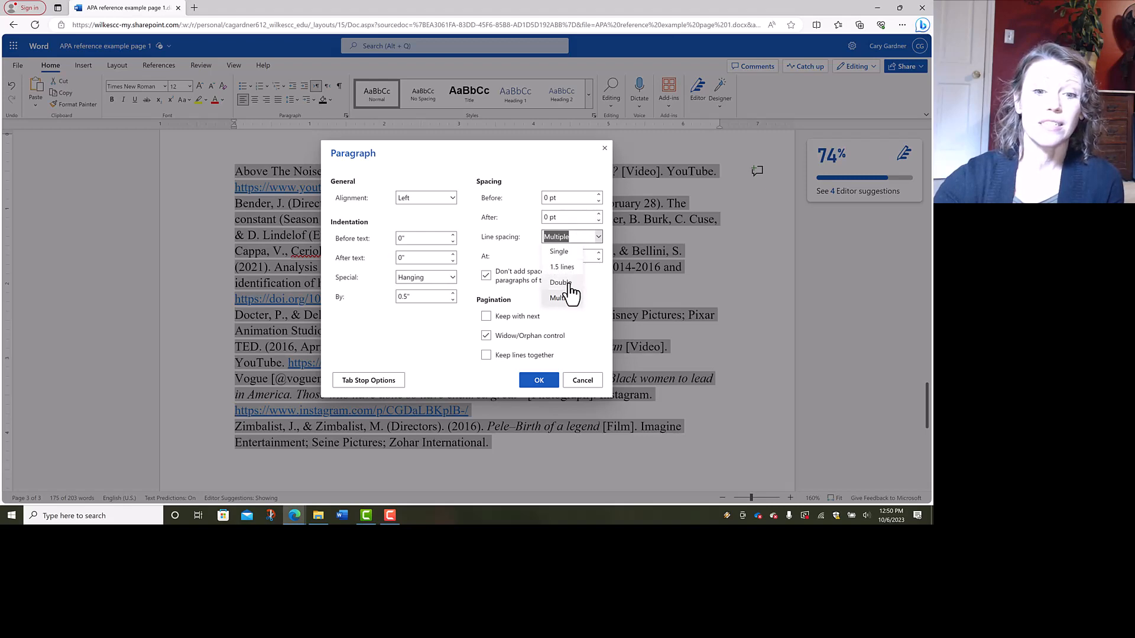
pyautogui.click(567, 283)
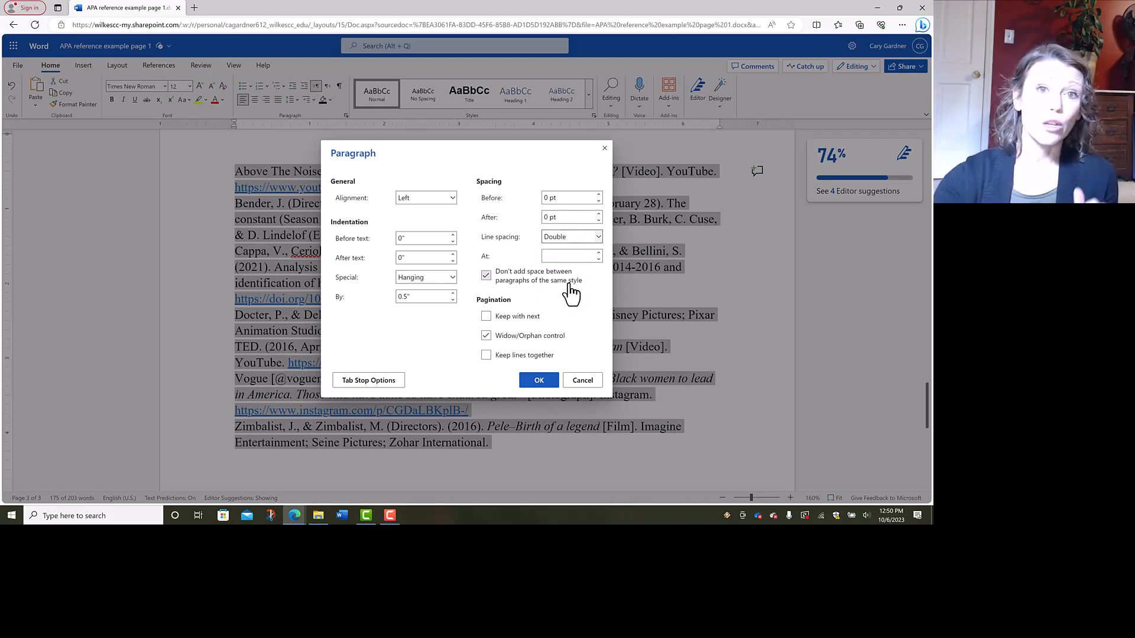
pyautogui.click(545, 383)
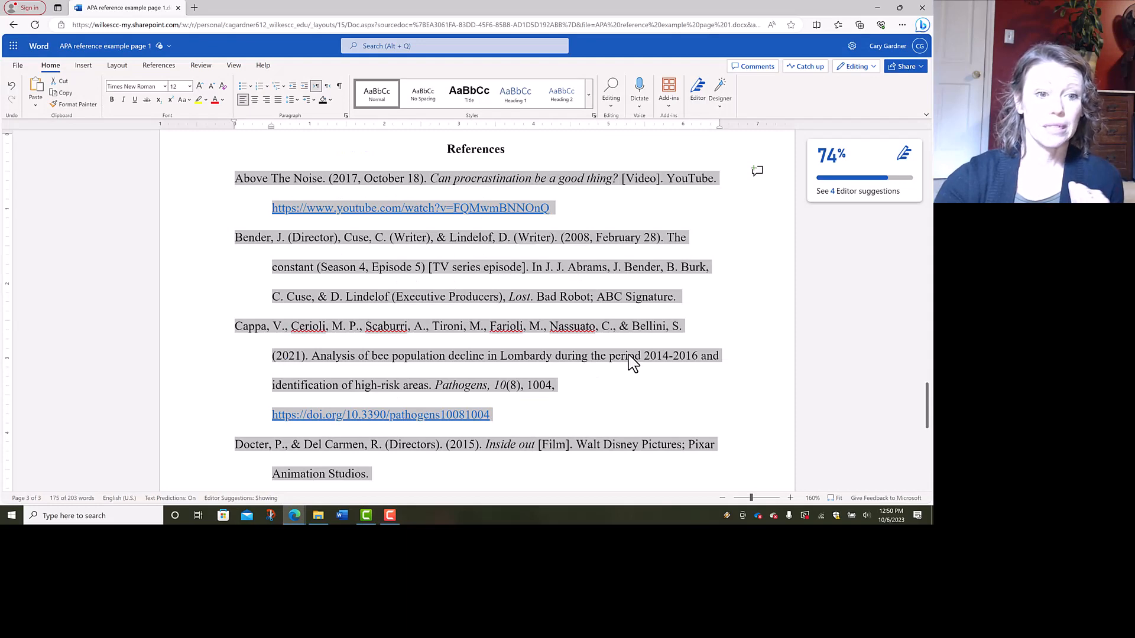
pyautogui.scroll(-3, 631, 362)
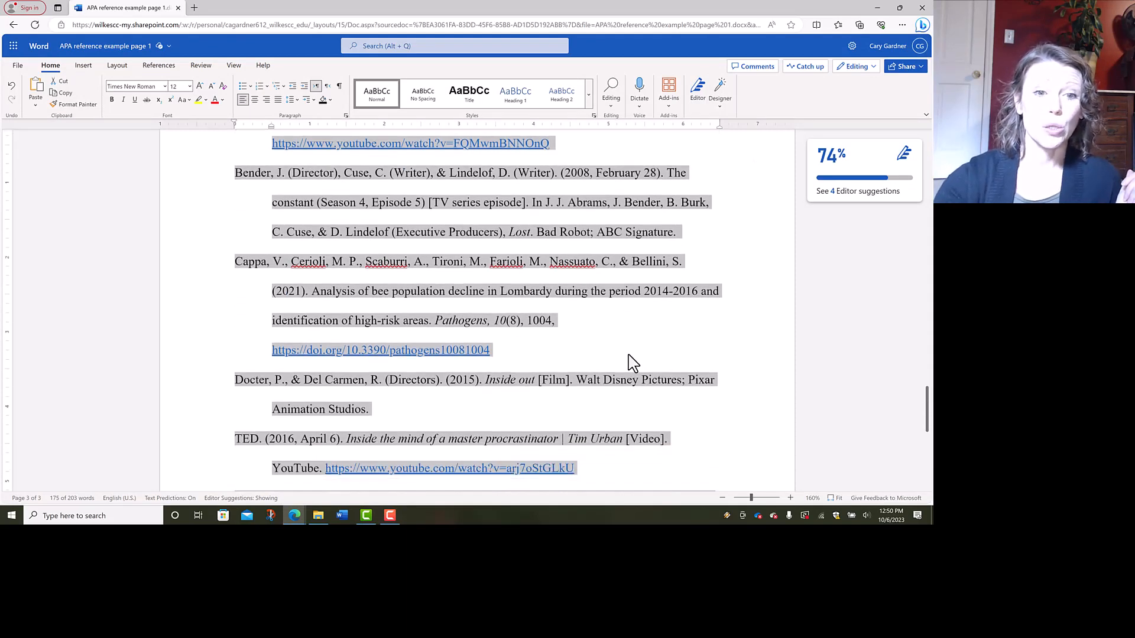
pyautogui.scroll(-2, 631, 362)
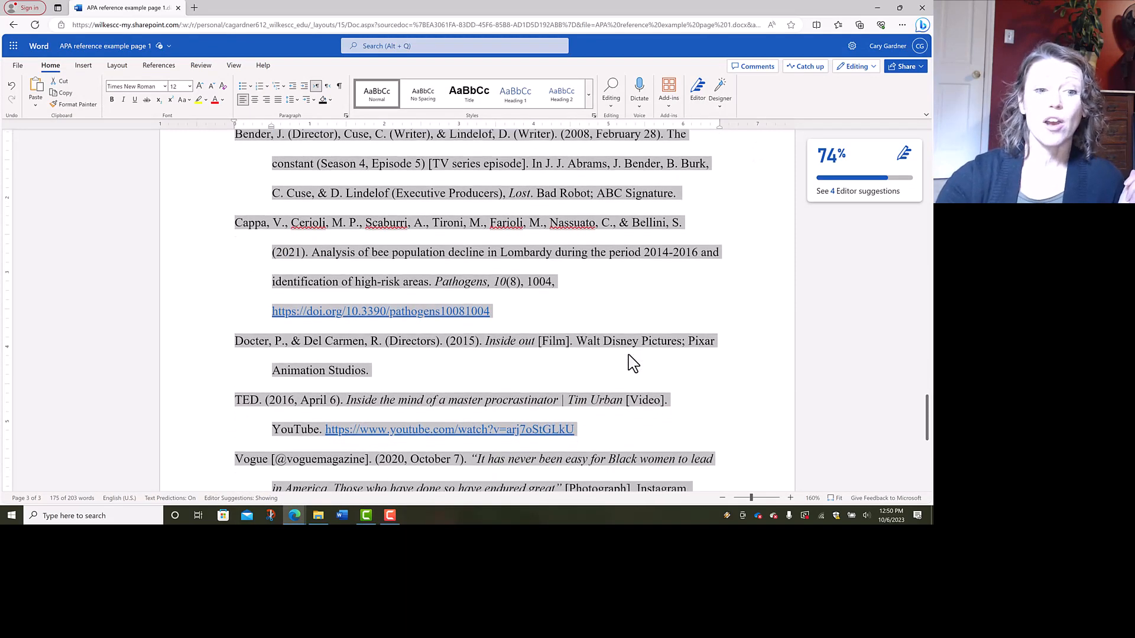
pyautogui.scroll(4, 628, 362)
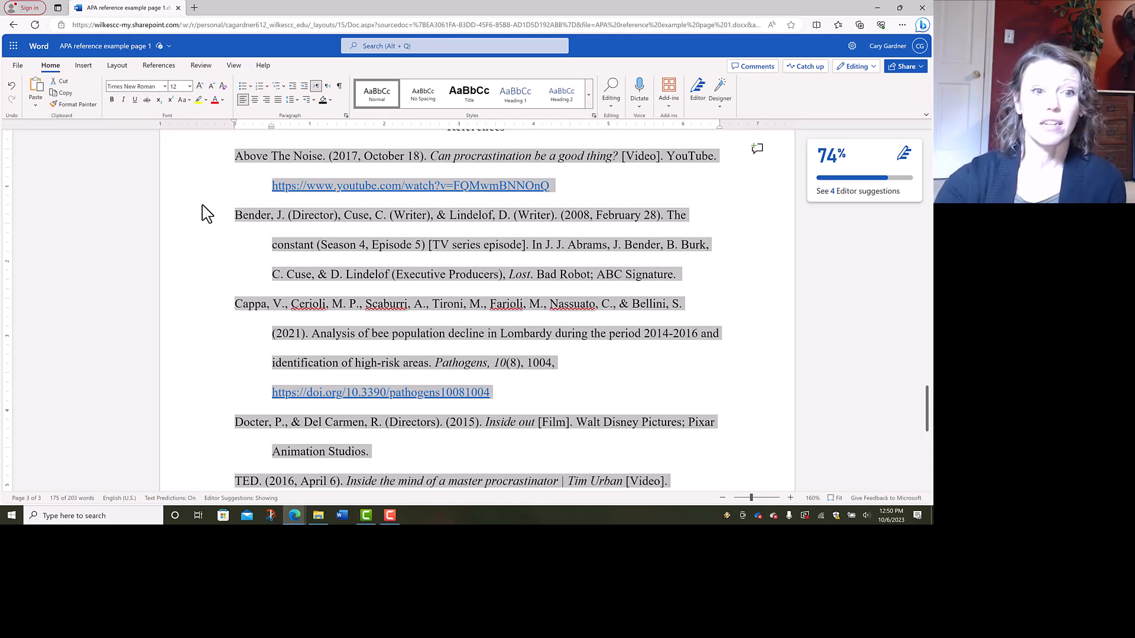
pyautogui.click(234, 228)
pyautogui.scroll(2, 235, 234)
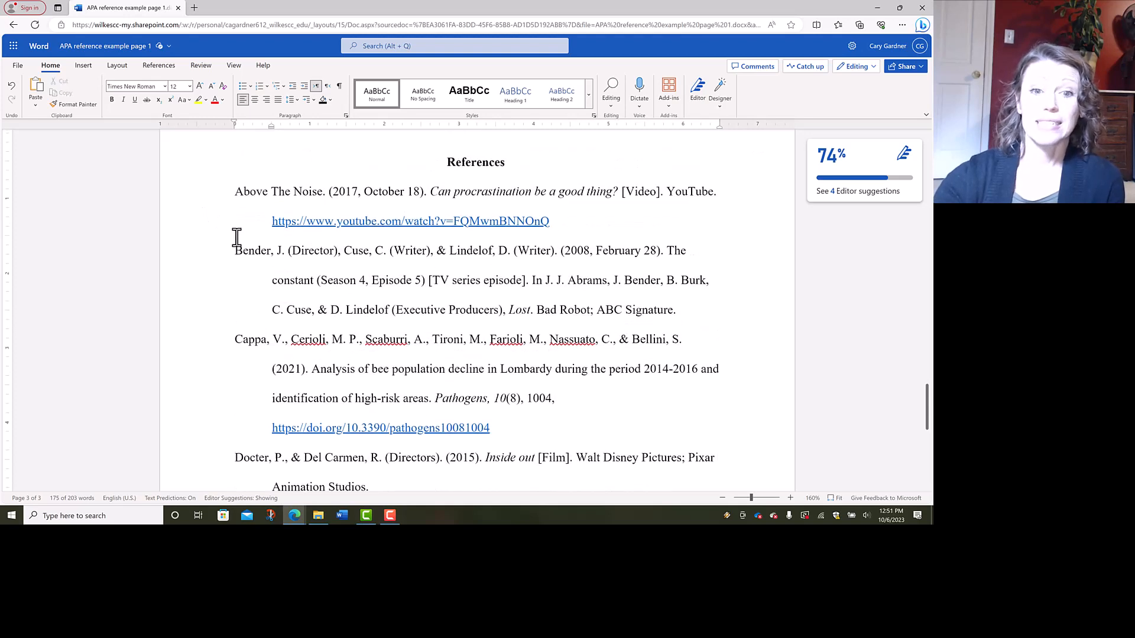